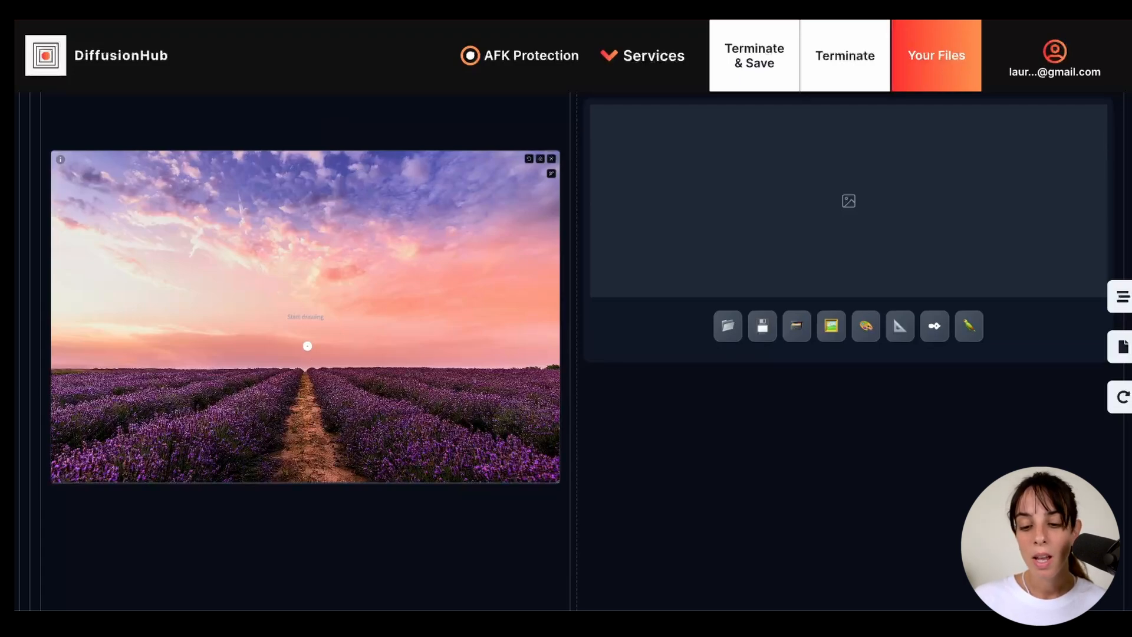
- Enlarge the inpaint brush to near its maximum and paint a mask above the horizon at the end of the lavender field's path
left_click(551, 173)
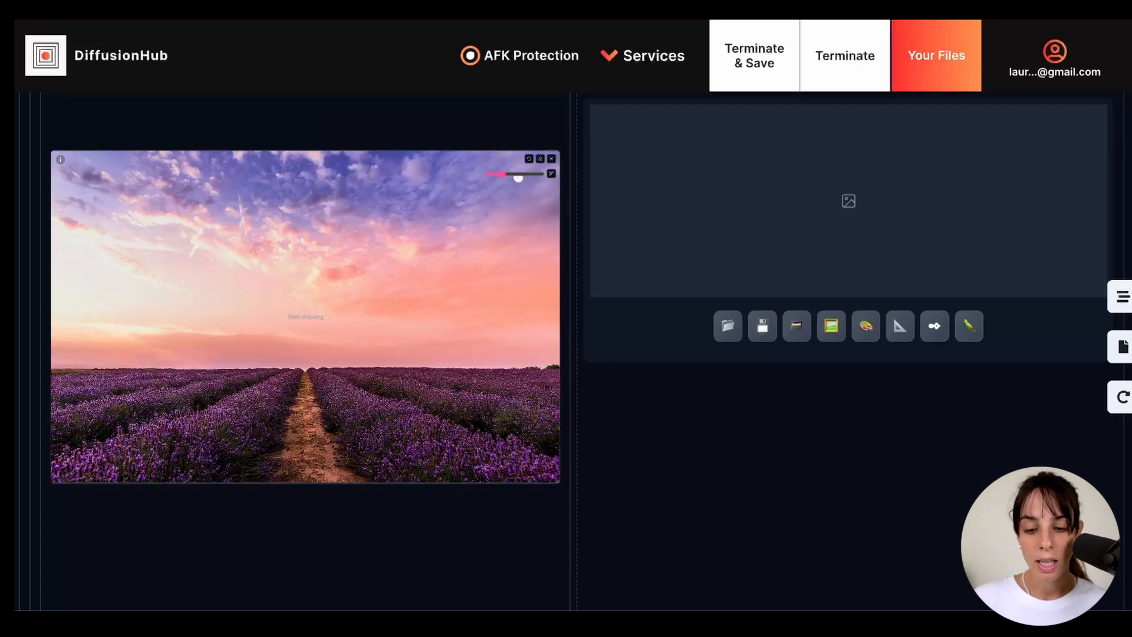
left_click_drag(503, 175, 536, 176)
mouse_move(304, 361)
left_mouse_down()
mouse_move(294, 298)
mouse_move(309, 354)
mouse_move(309, 299)
left_mouse_up()
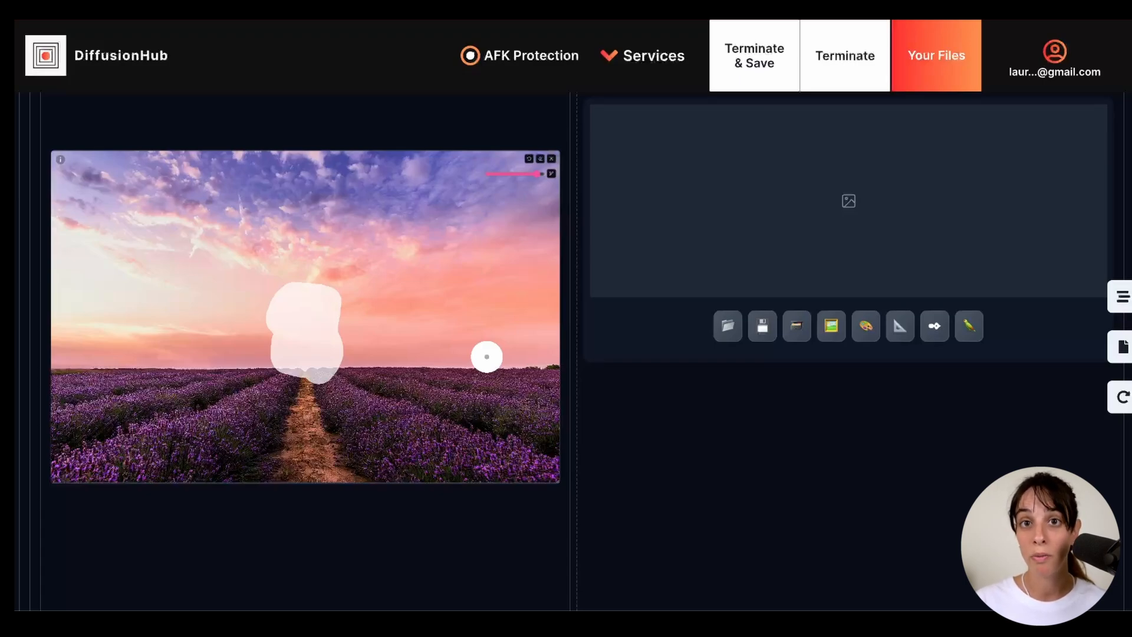
- Copy the negative prompt of the autumn landscape example on Civitai's Realistic Vision page and paste it as the img2img negative prompt
scroll(308, 377, "up", 1)
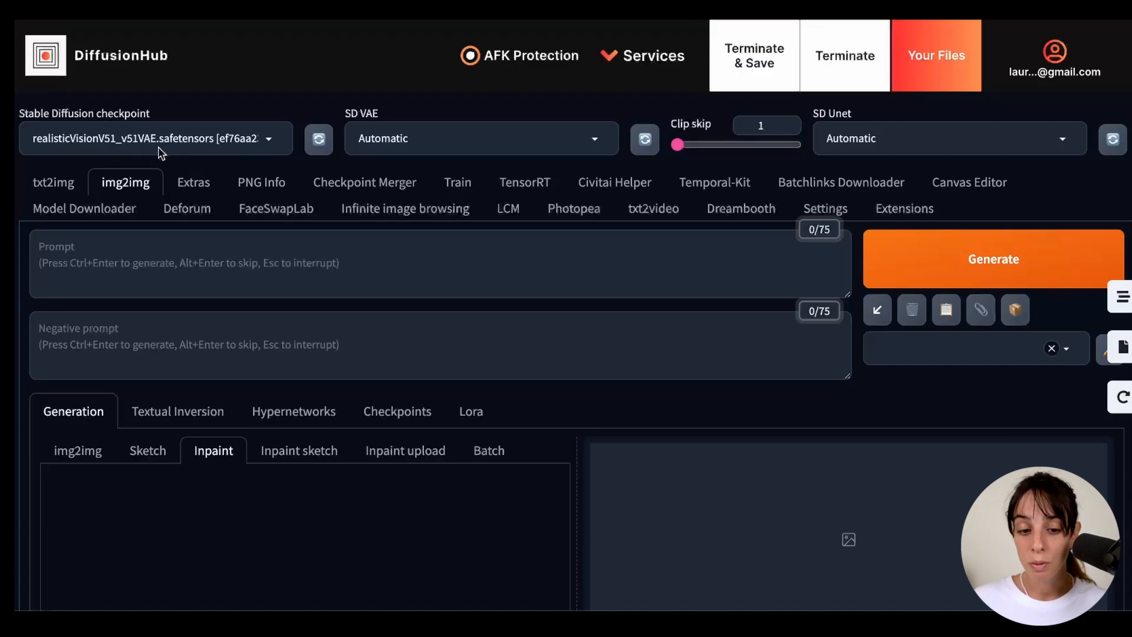
scroll(252, 144, "down", 8)
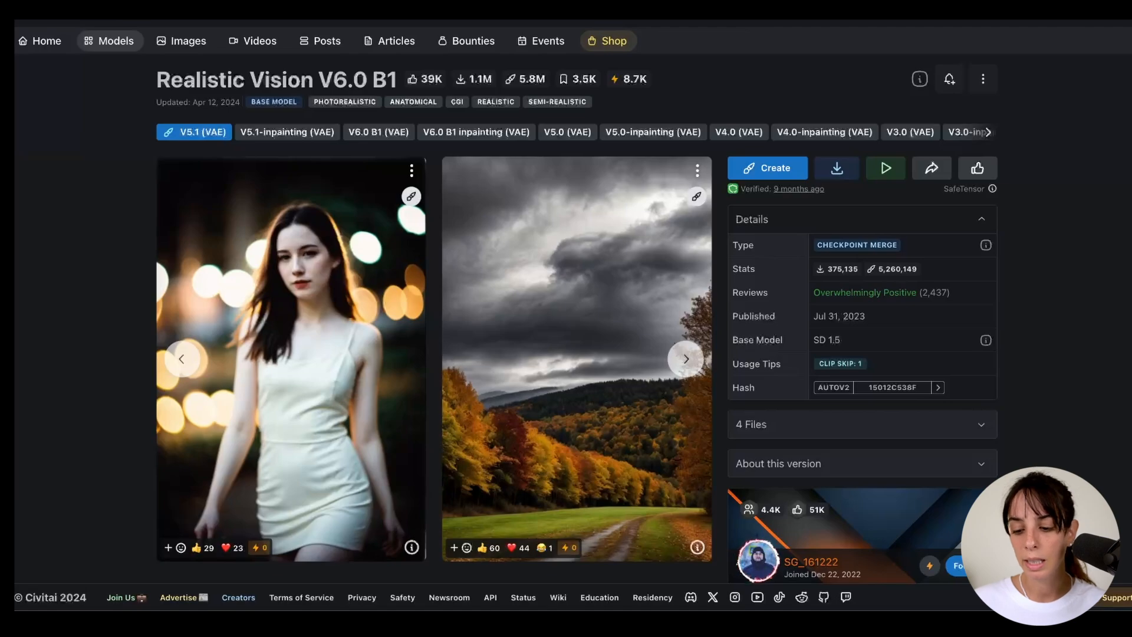
scroll(559, 166, "down", 2)
left_click(697, 447)
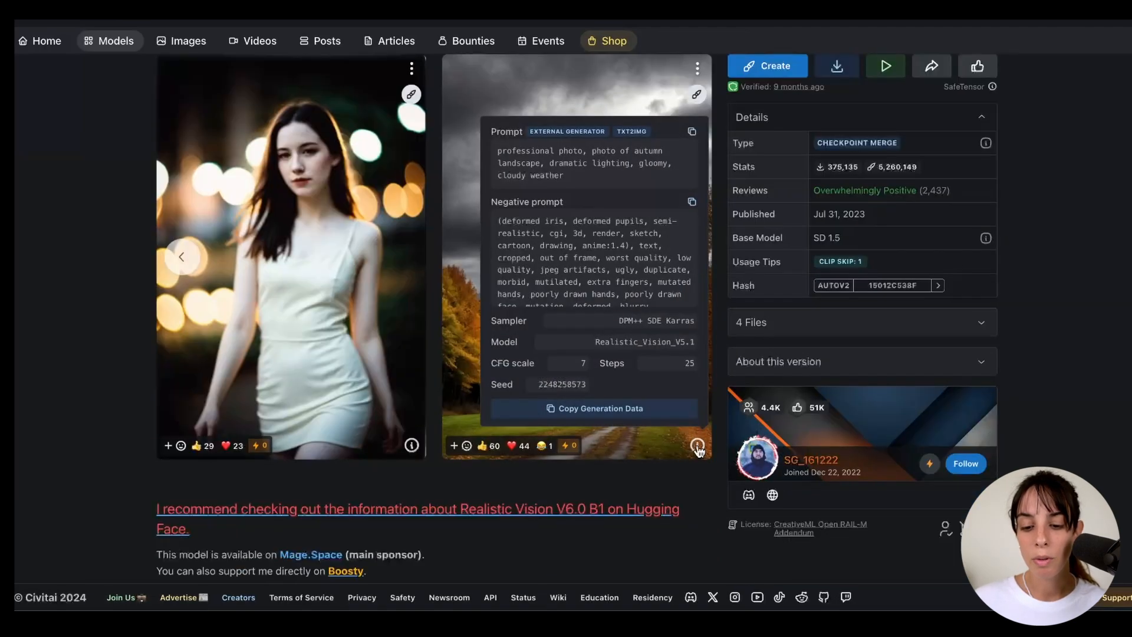
left_click(692, 204)
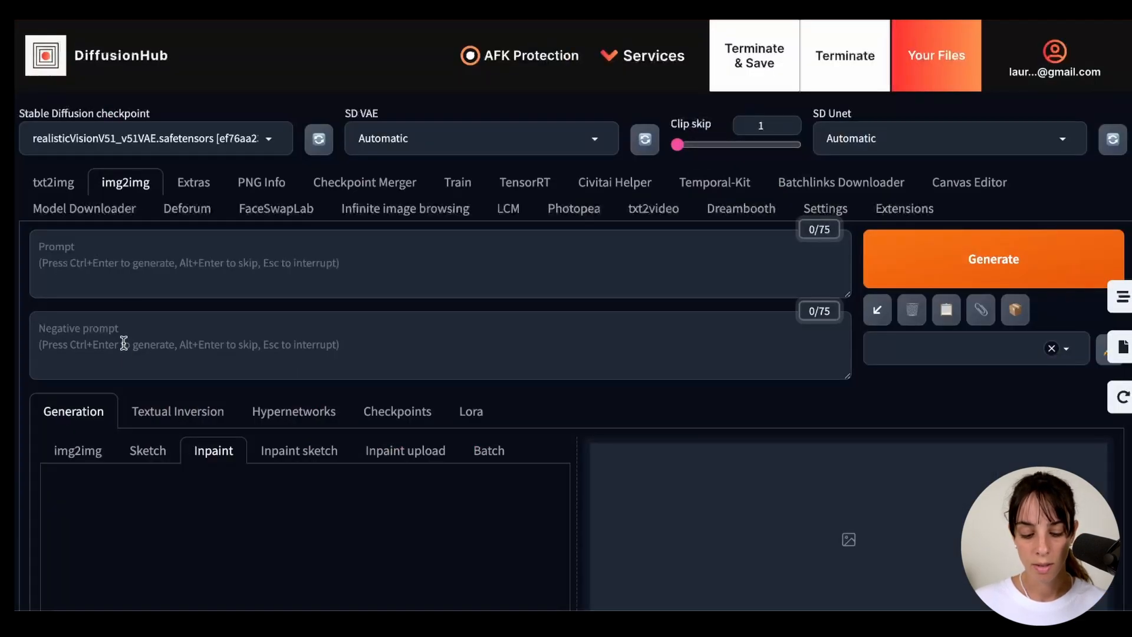
left_click(124, 343)
key("ctrl+v")
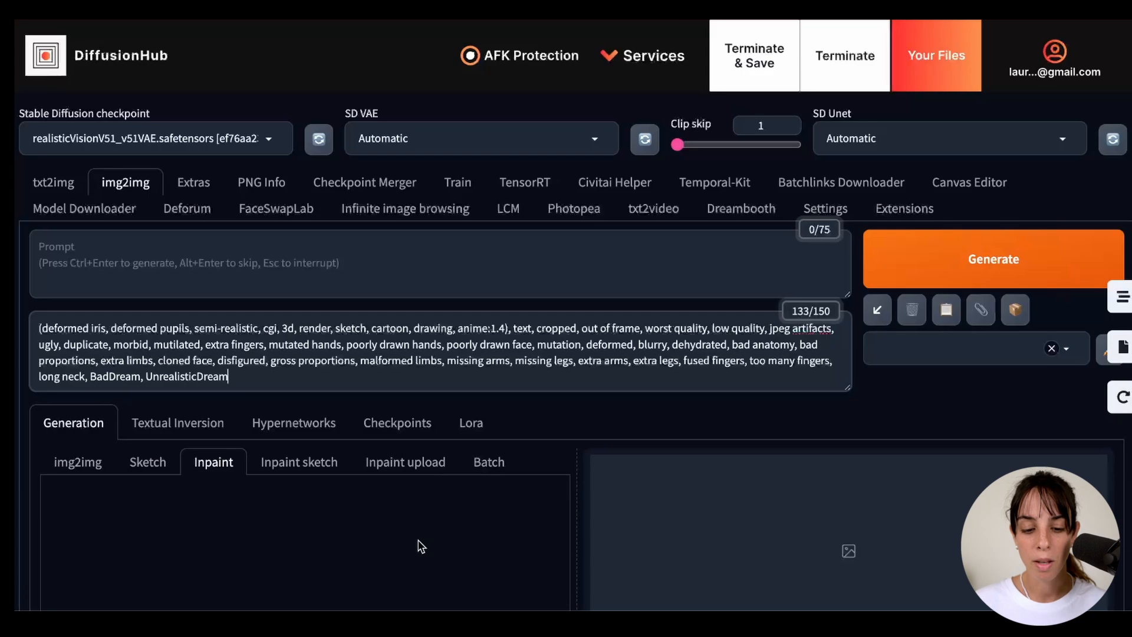
- Match the Civitai example's generation settings by choosing the DPM++ SDE Karras sampling method with 25 sampling steps
scroll(421, 546, "down", 1)
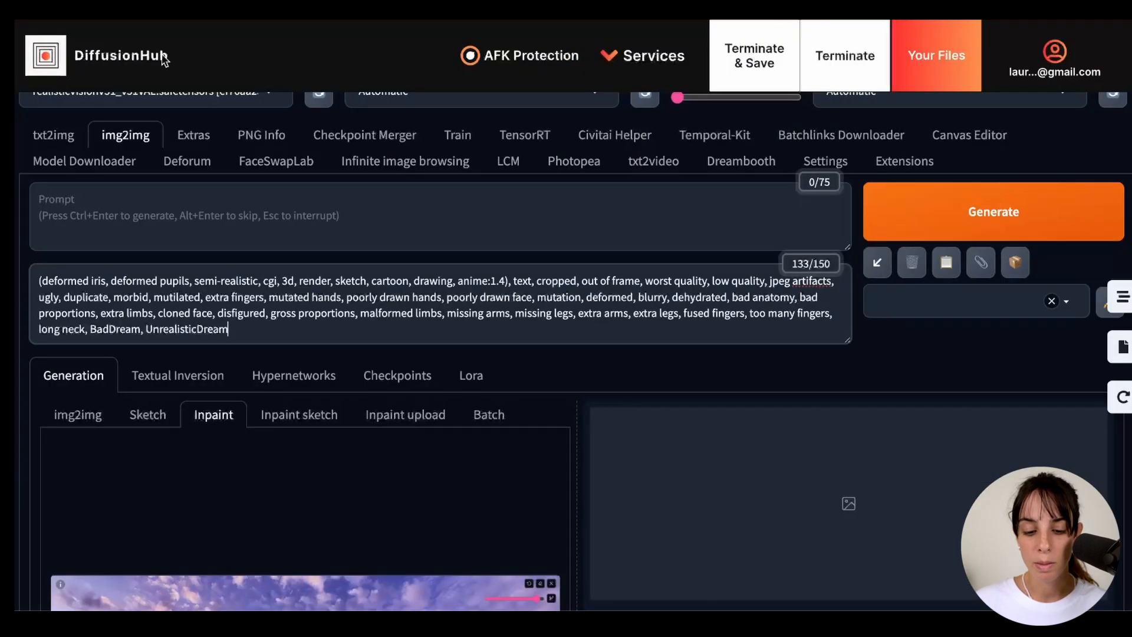
scroll(83, 407, "down", 10)
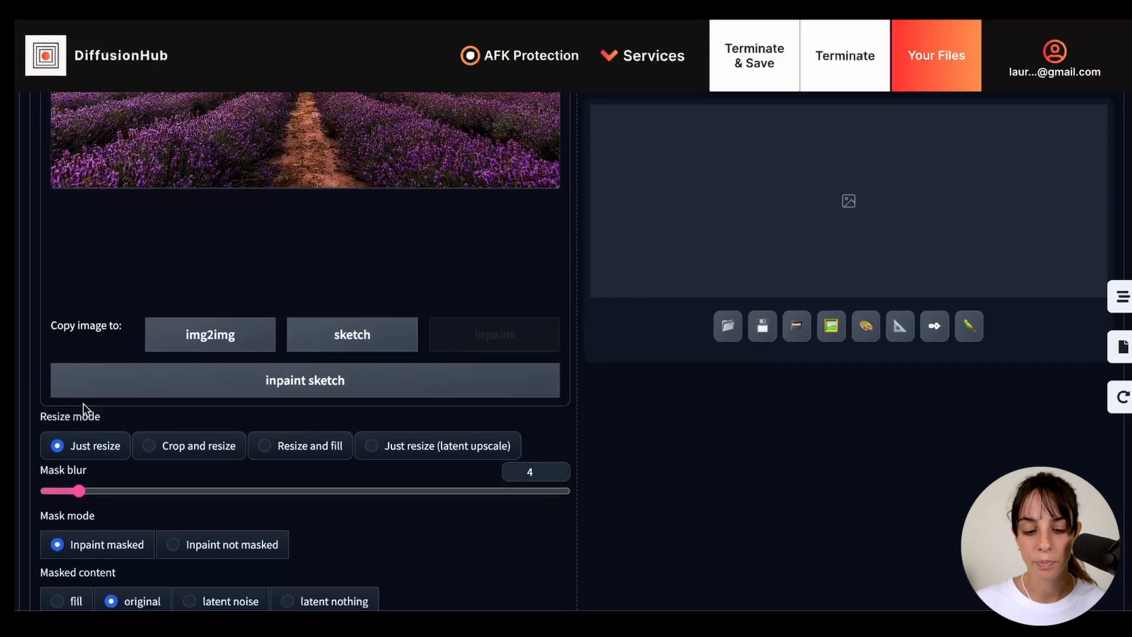
scroll(83, 403, "down", 4)
scroll(89, 407, "down", 1)
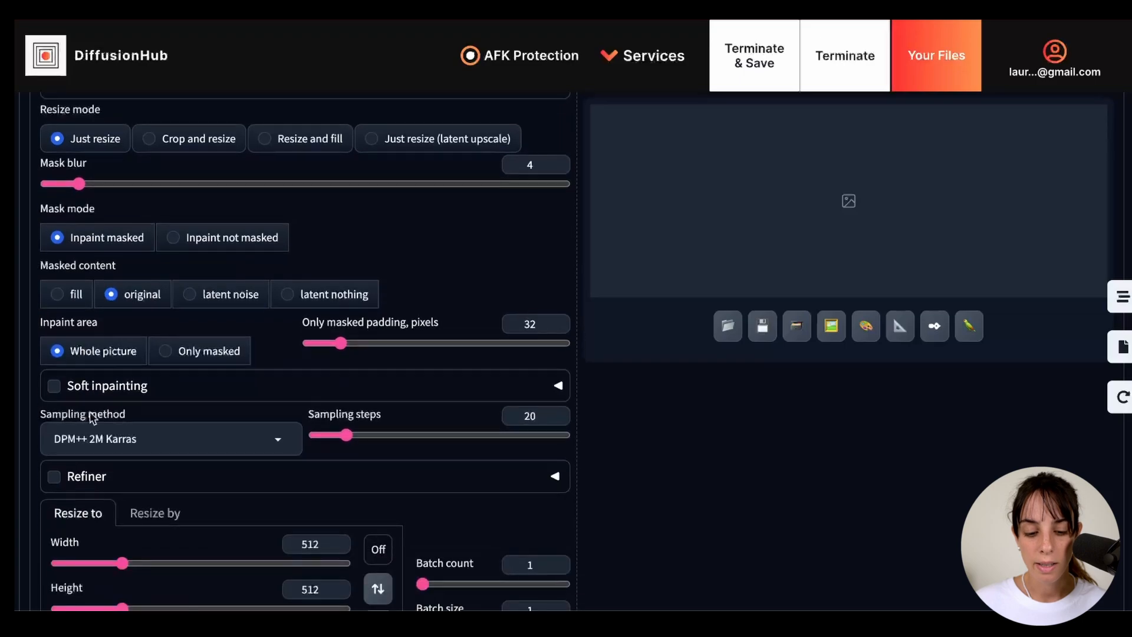
left_click(152, 444)
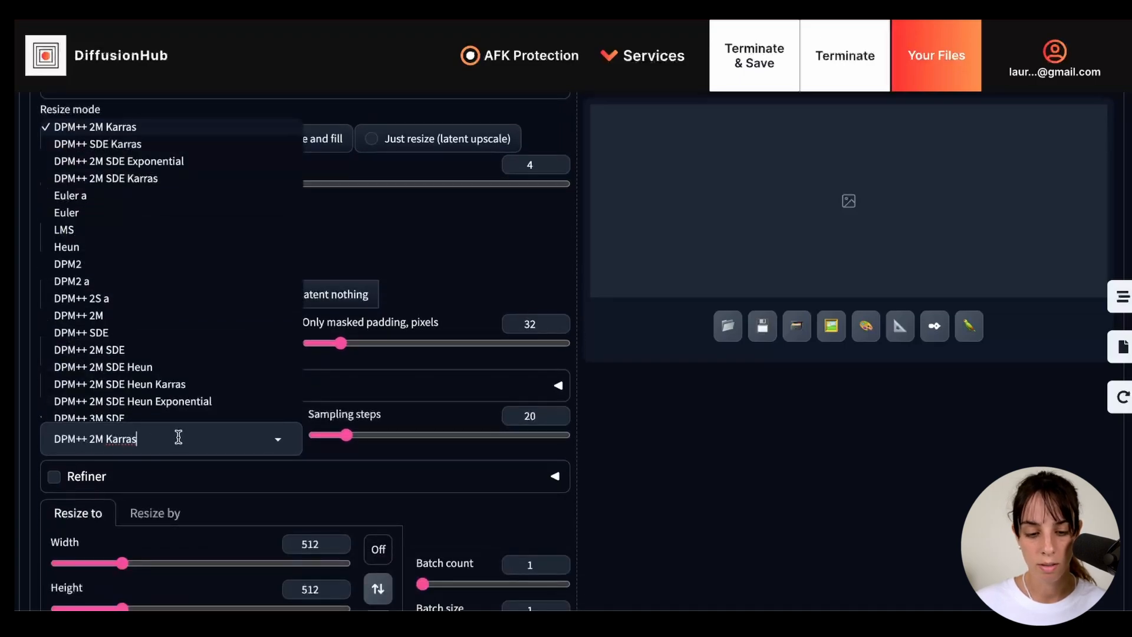
left_click(137, 148)
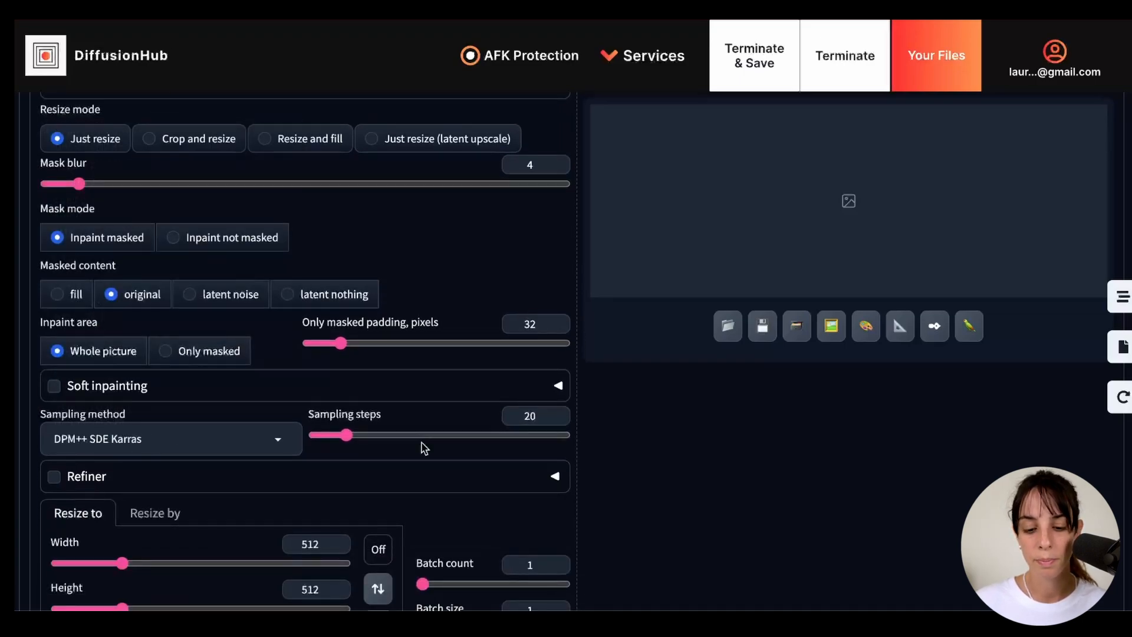
left_click(548, 416)
key("BackSpace")
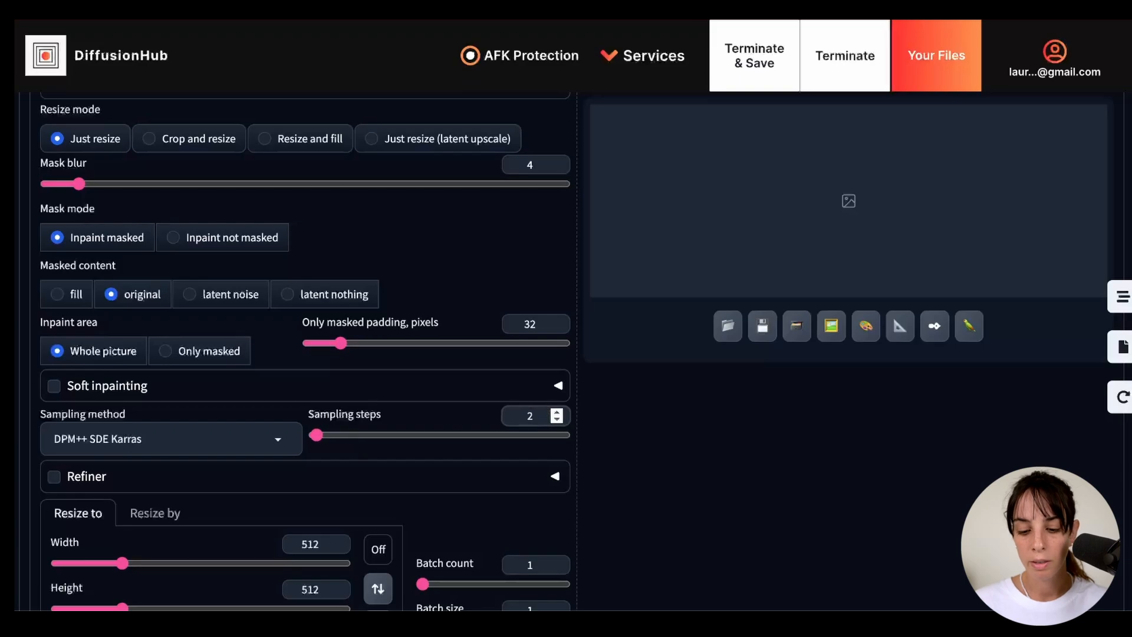
type("5")
- Examine the remaining inpainting settings, including CFG scale, mask blur, mask mode and masked content, along with the painted mask and the prompt area
scroll(545, 499, "down", 3)
scroll(400, 453, "down", 2)
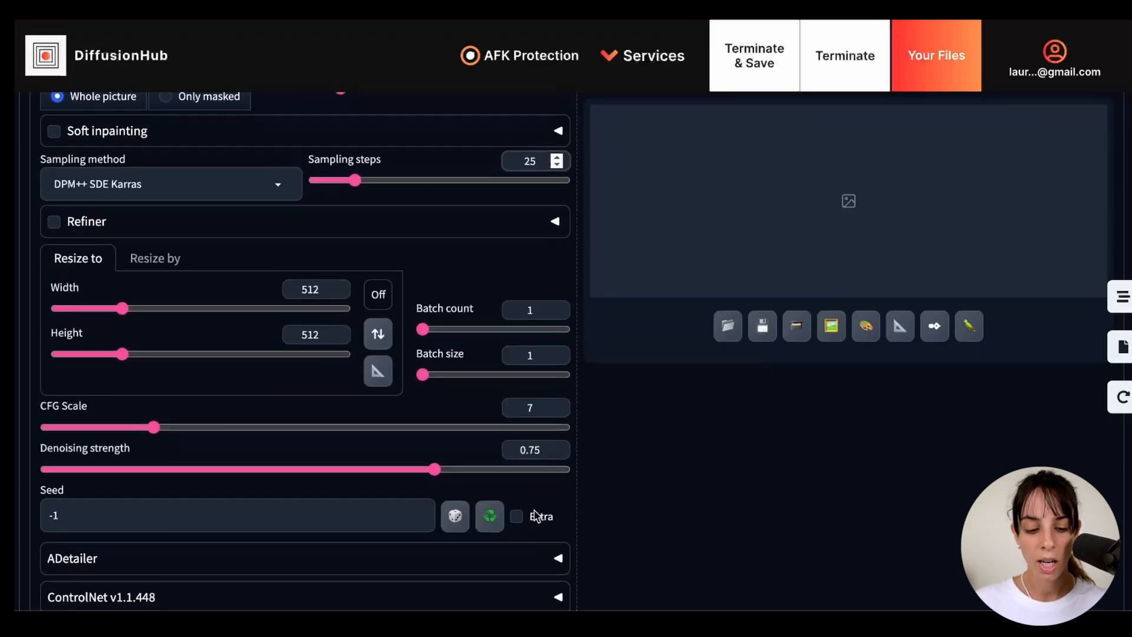
scroll(533, 508, "up", 4)
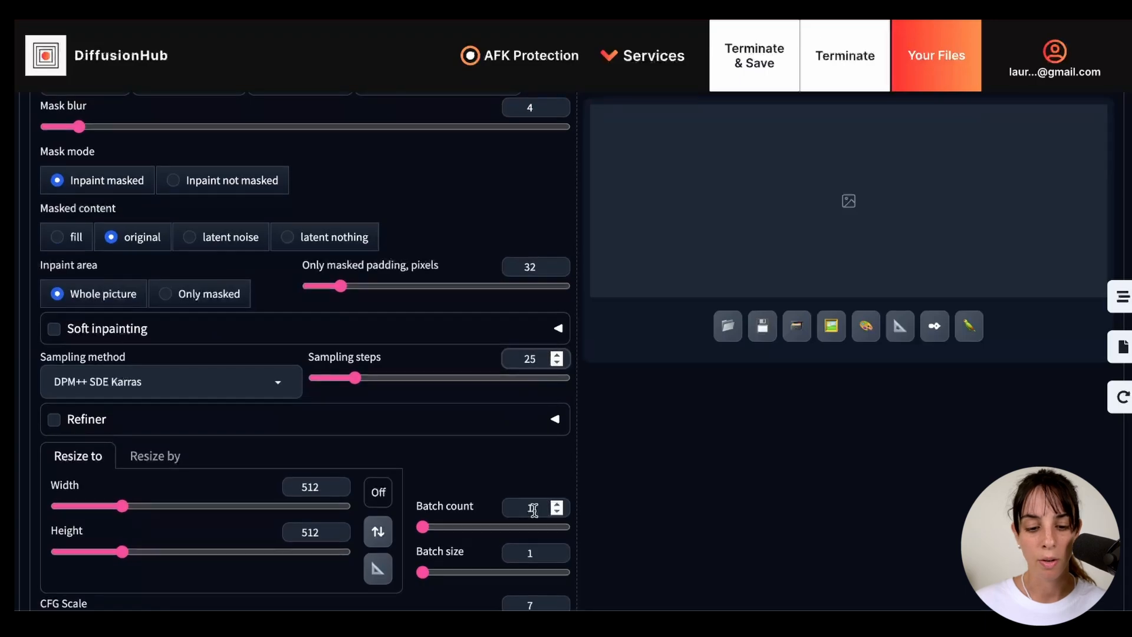
scroll(534, 514, "up", 15)
scroll(534, 514, "down", 5)
scroll(424, 389, "down", 9)
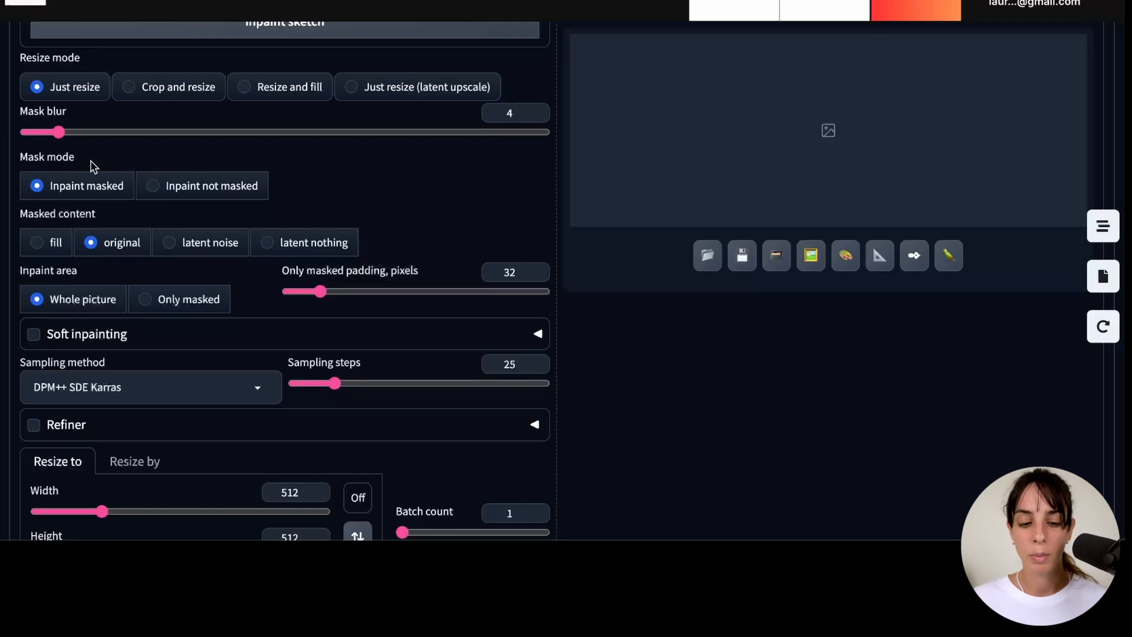
scroll(90, 167, "up", 1)
scroll(84, 195, "up", 8)
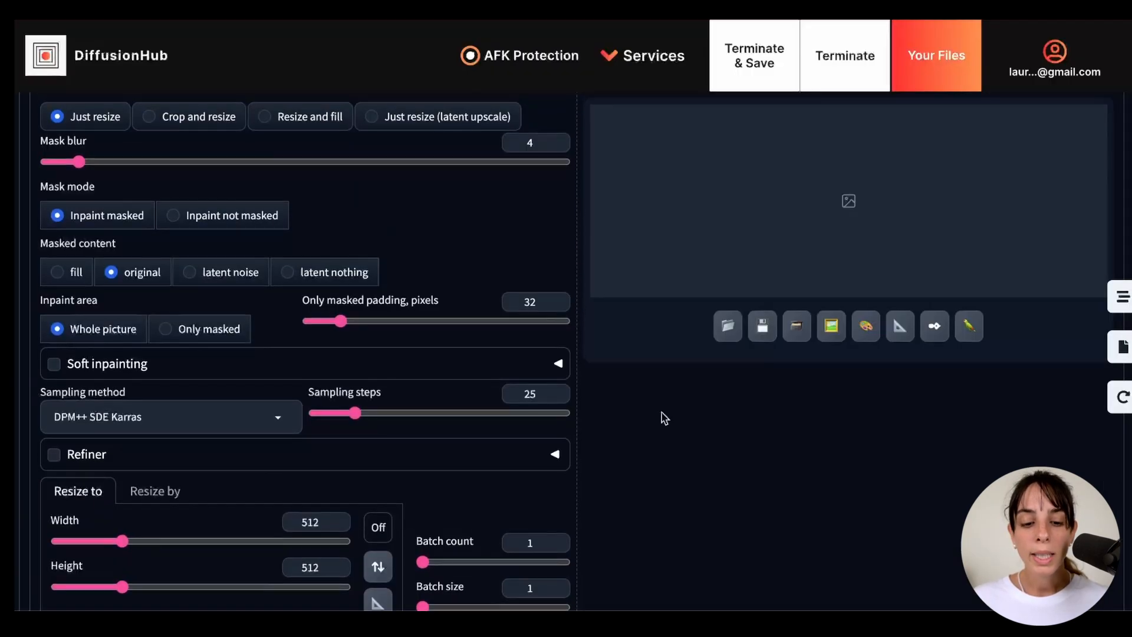
scroll(663, 417, "up", 3)
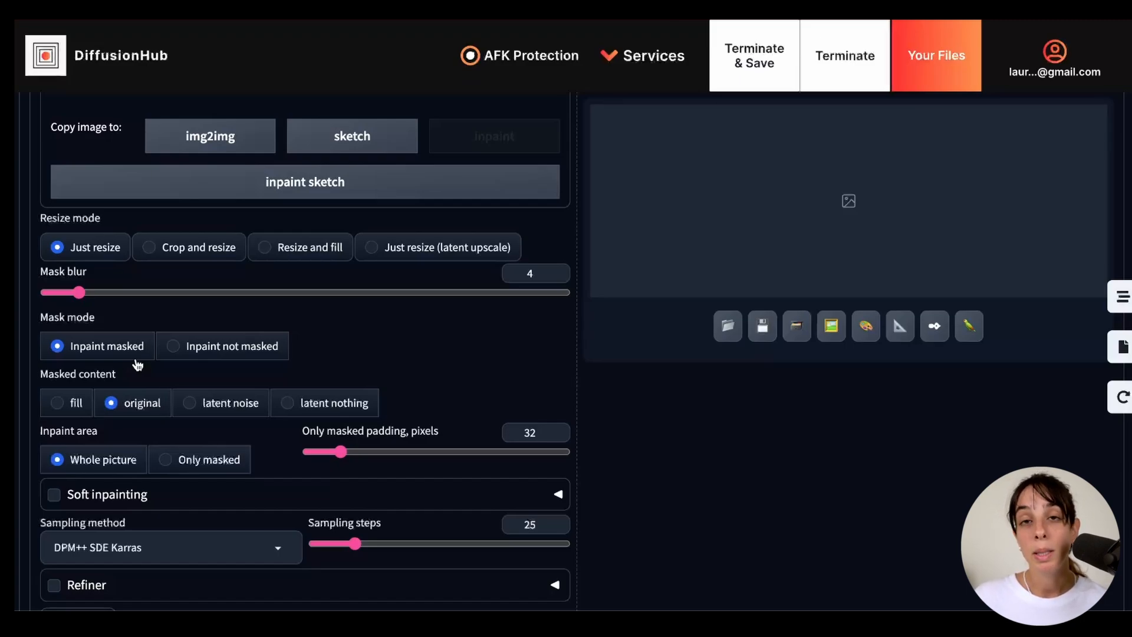
scroll(137, 364, "up", 8)
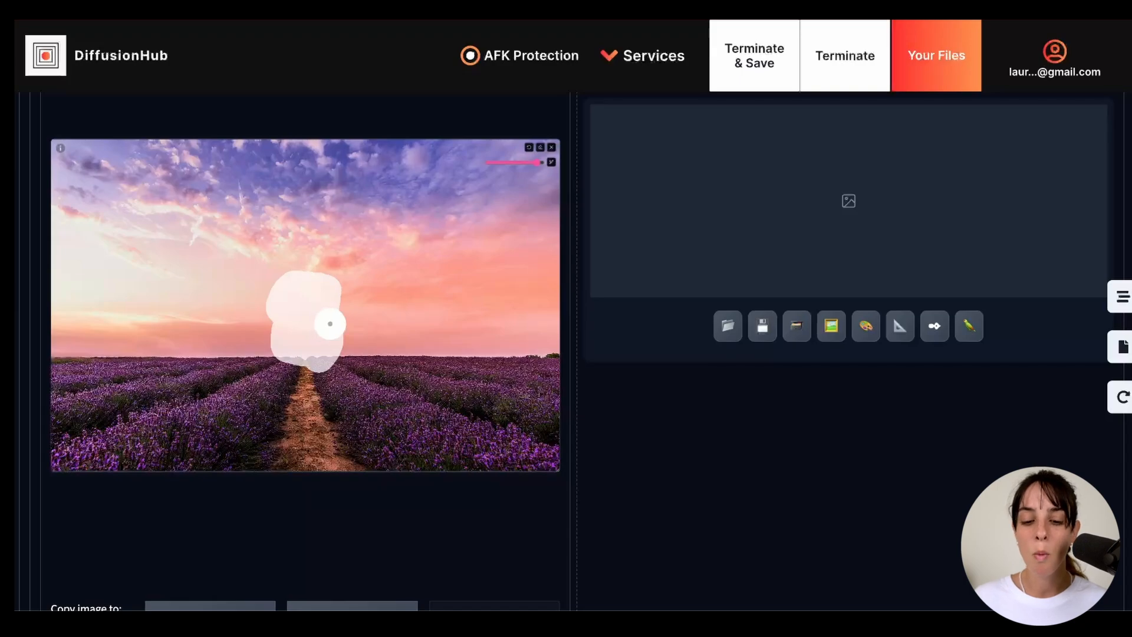
scroll(332, 329, "up", 6)
left_click(304, 273)
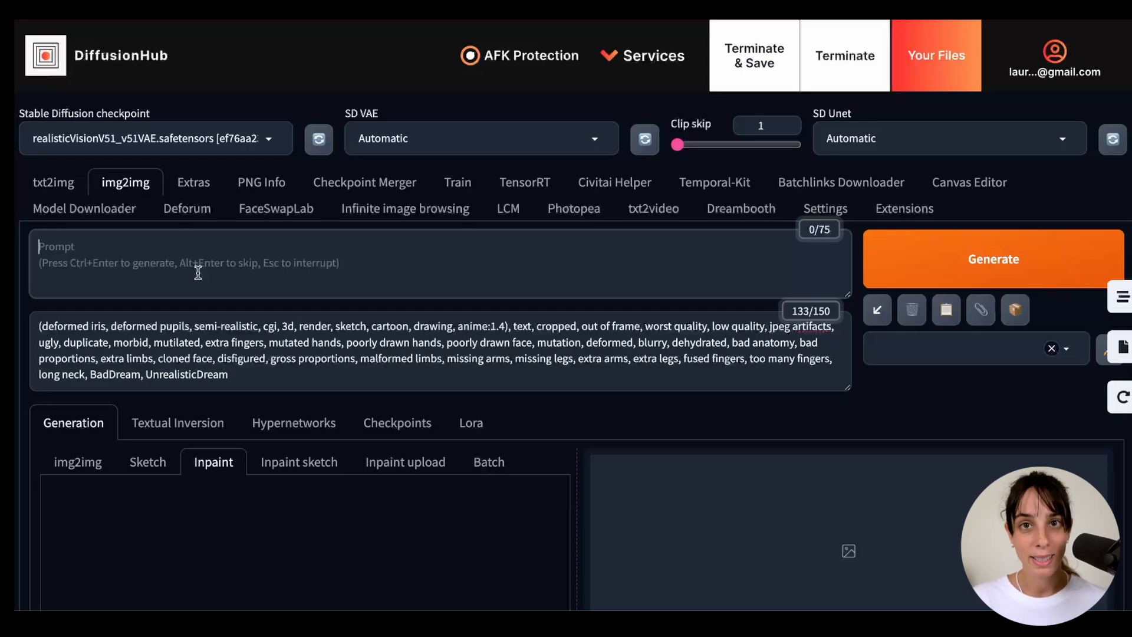
scroll(161, 396, "down", 6)
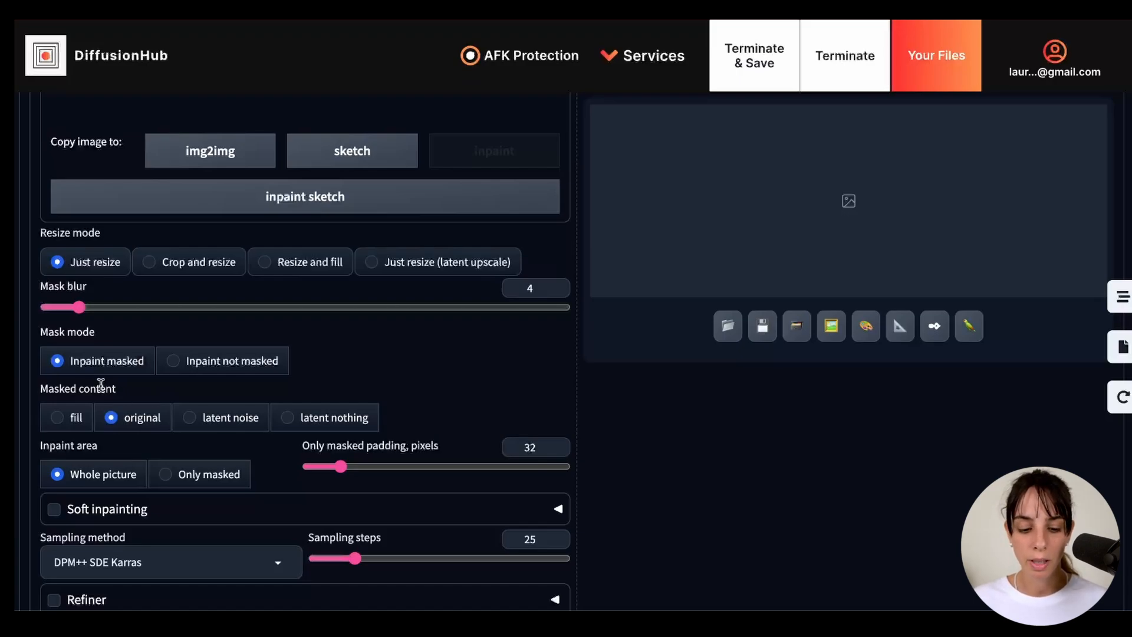
mouse_move(100, 389)
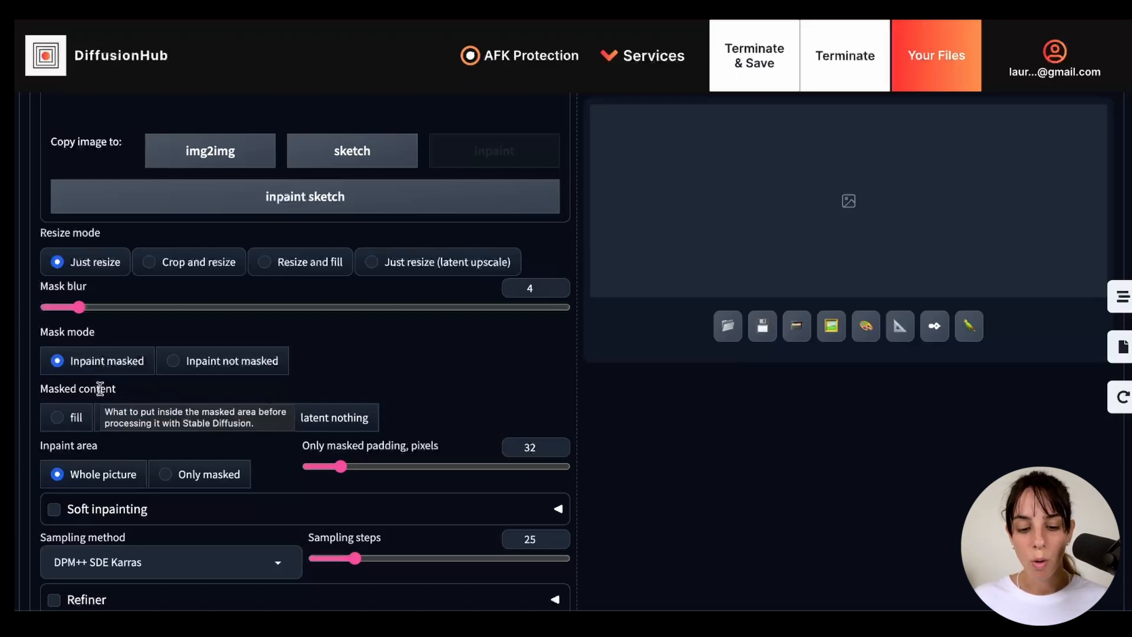
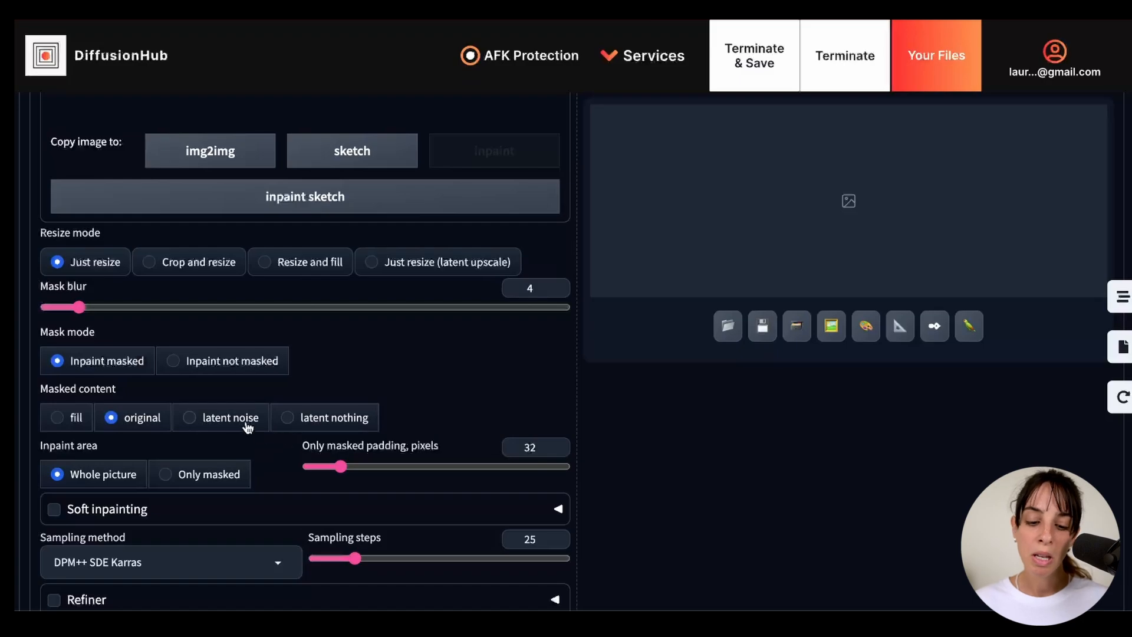
- Set the masked content to latent nothing and restrict the inpaint area to only masked
left_click(294, 418)
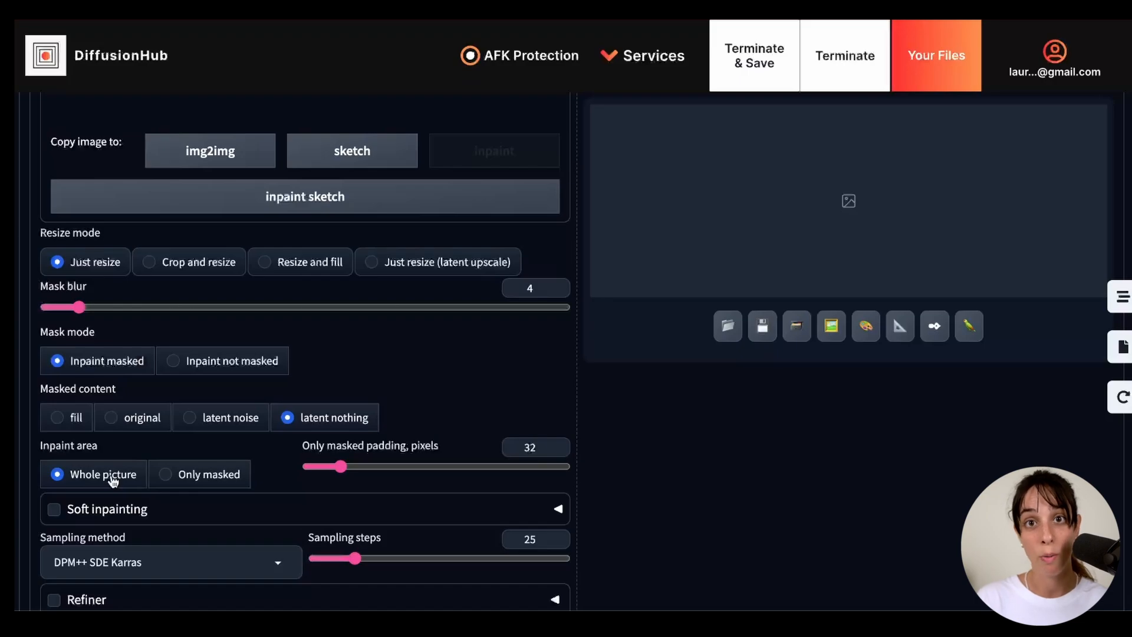
left_click(166, 475)
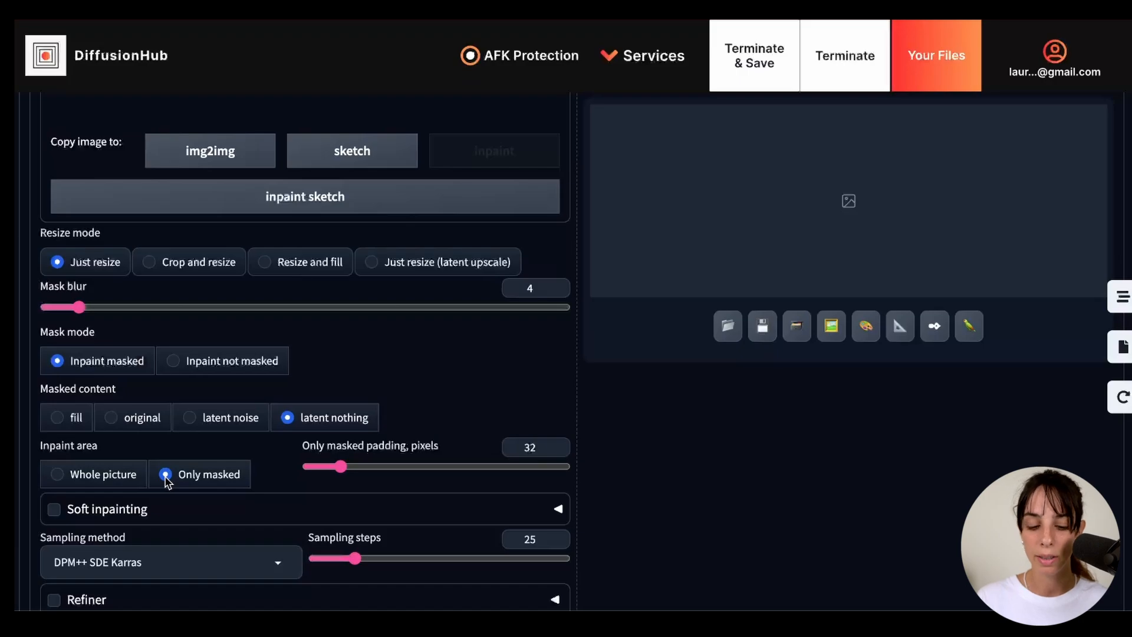
scroll(167, 482, "down", 1)
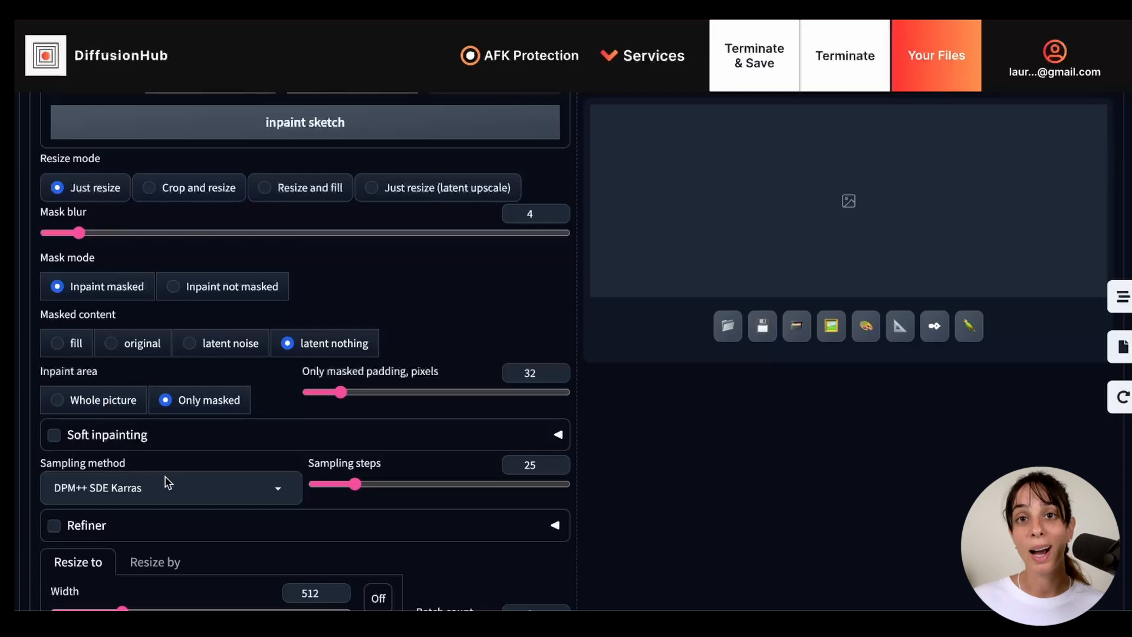
scroll(167, 481, "down", 5)
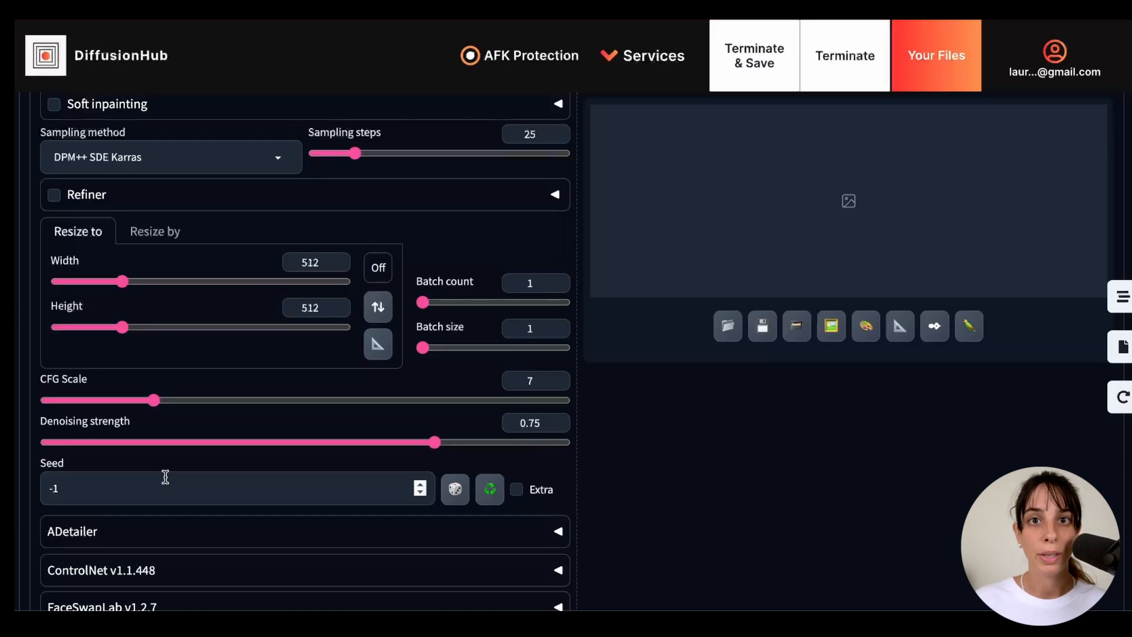
scroll(166, 476, "down", 1)
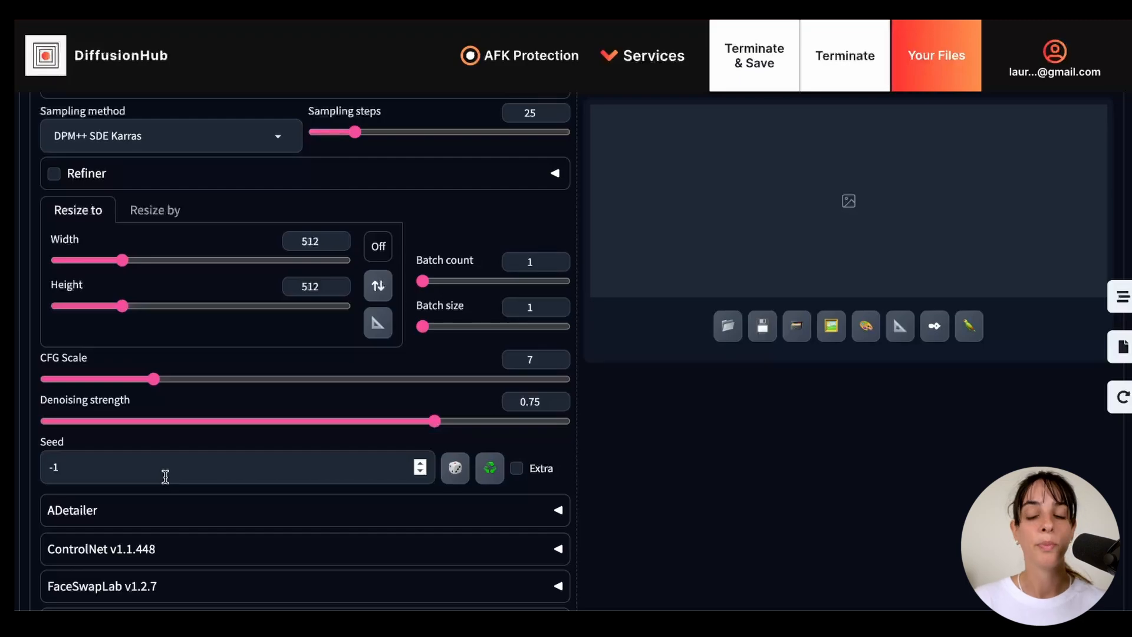
- Generate the inpainted image with the prompt "old style mill" and inspect the enlarged result
scroll(166, 476, "up", 10)
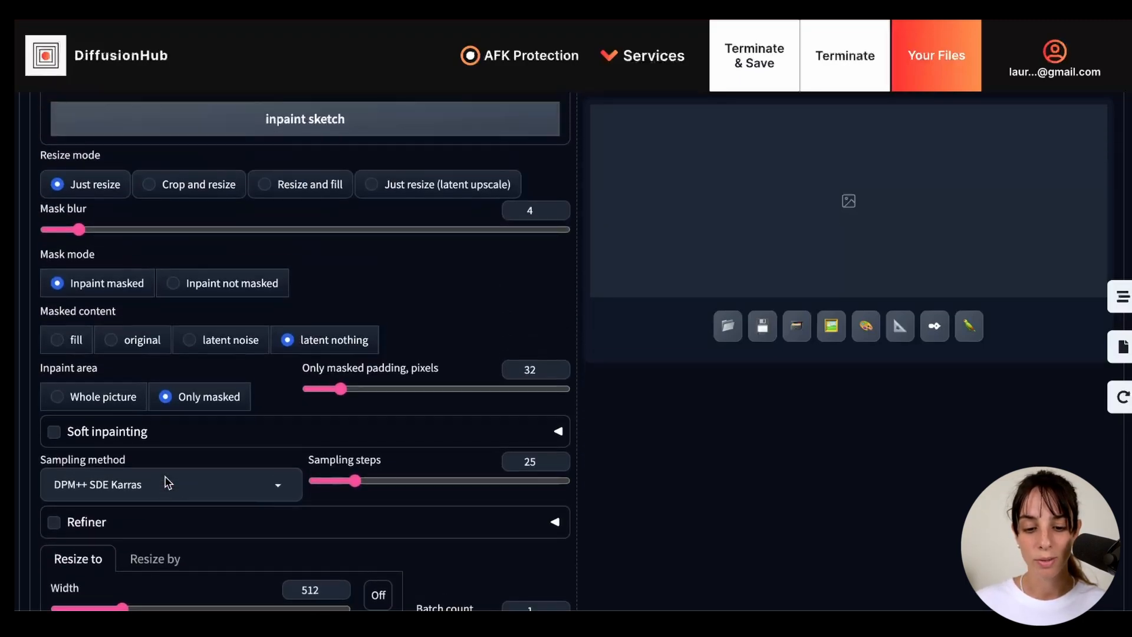
scroll(167, 482, "up", 3)
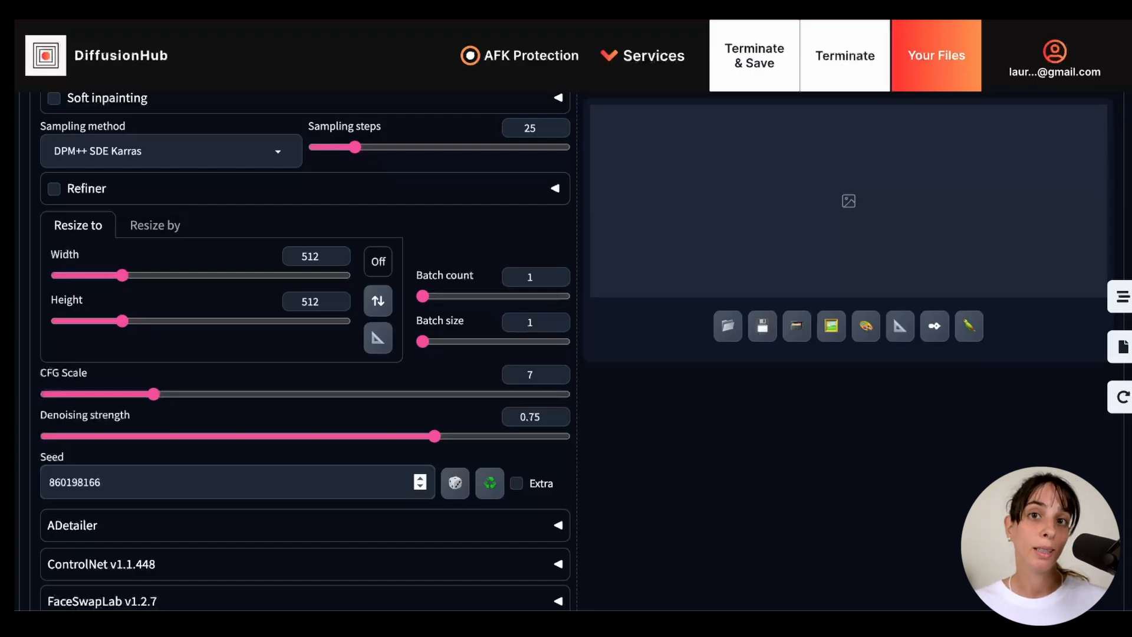
scroll(298, 529, "up", 15)
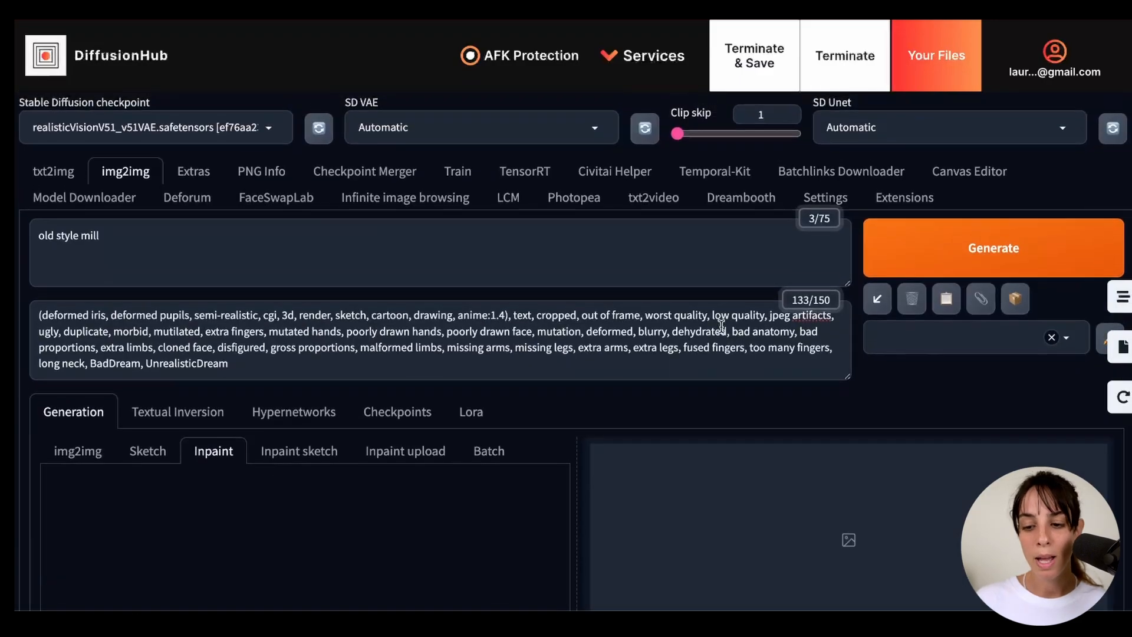
left_click(1031, 239)
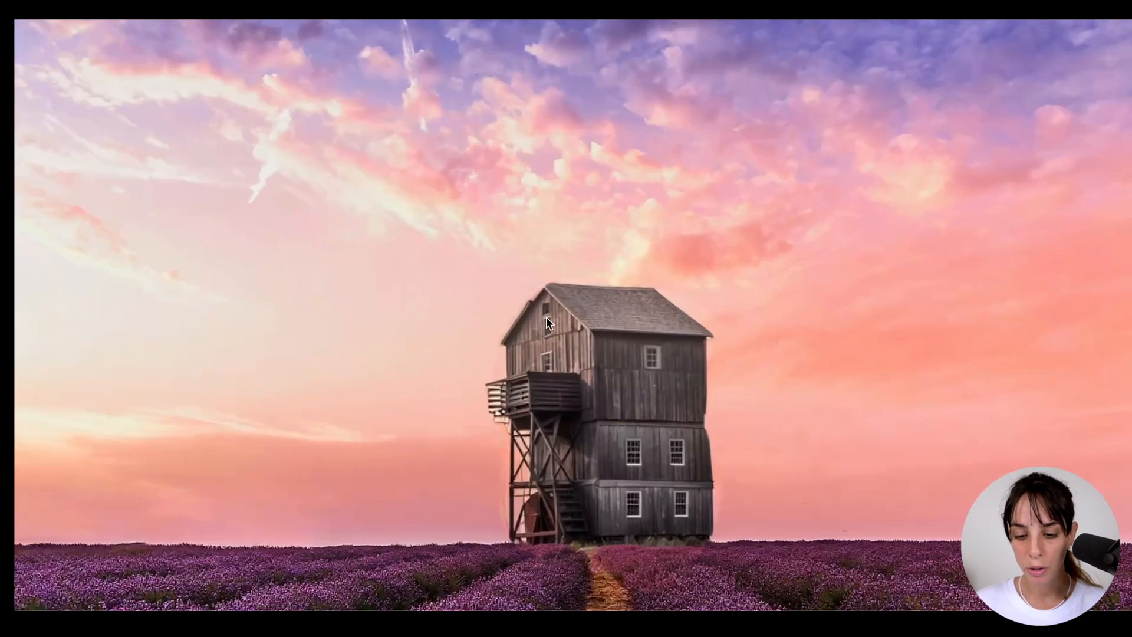
scroll(528, 323, "up", 2)
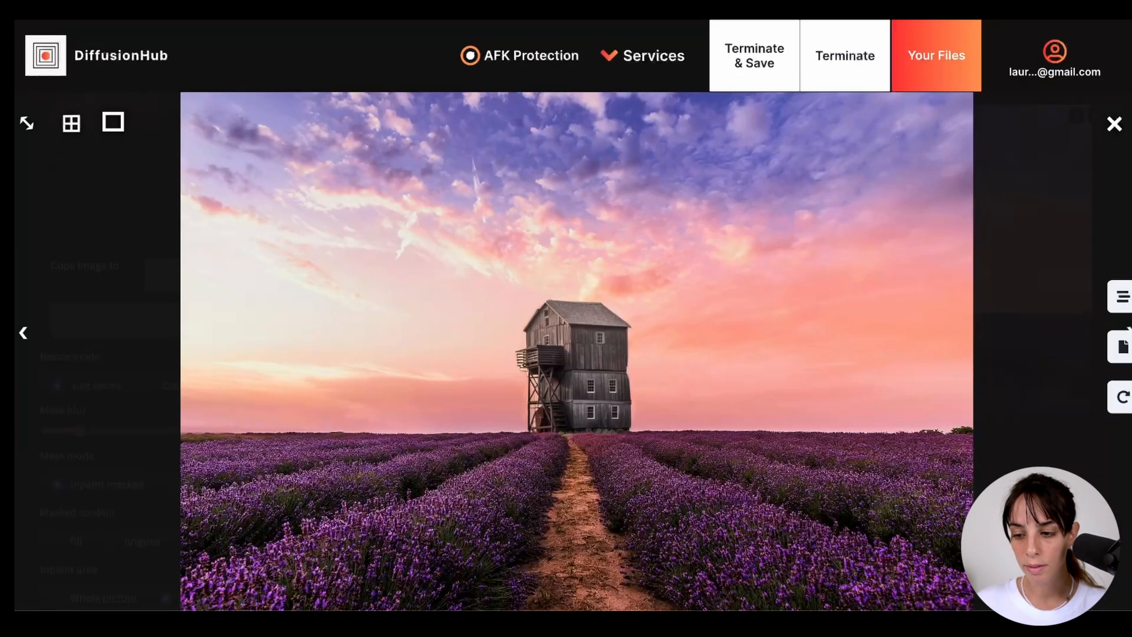
left_click(1112, 125)
- Turn on soft inpainting for the lavender field image
scroll(216, 514, "up", 8)
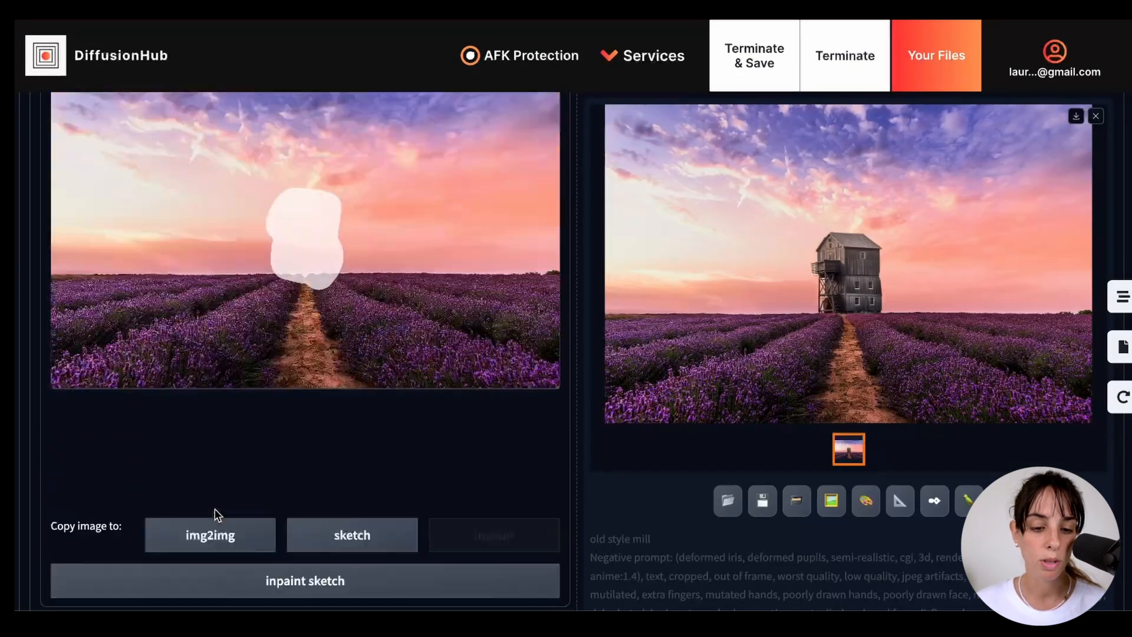
scroll(216, 514, "up", 1)
scroll(216, 514, "down", 10)
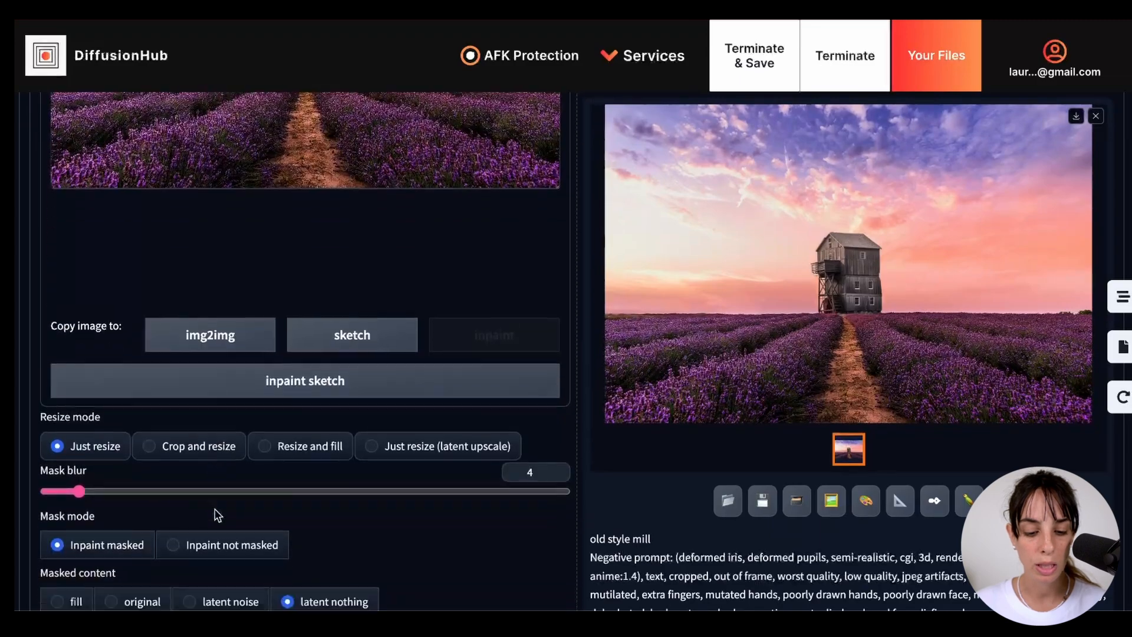
scroll(217, 516, "down", 3)
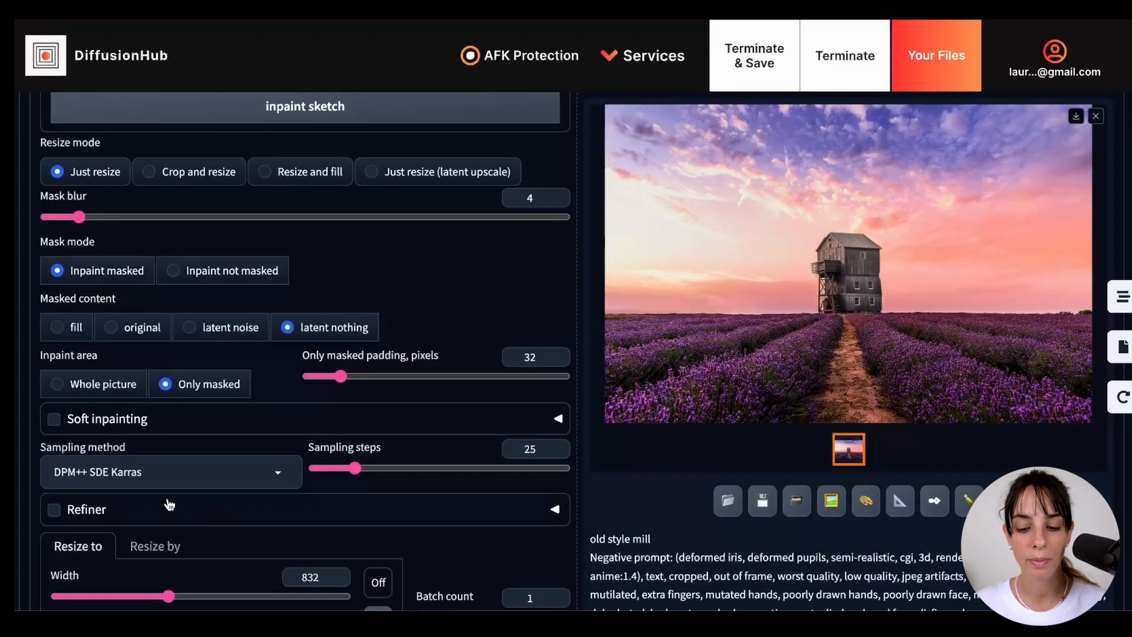
left_click(53, 420)
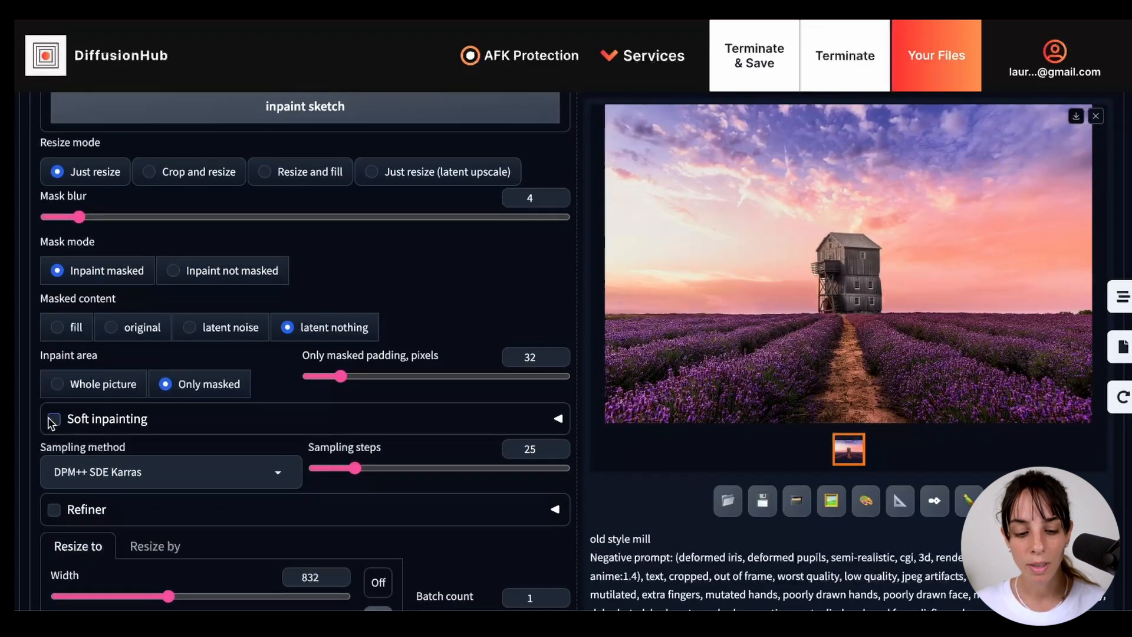
- Examine the soft inpainting options, from schedule bias and preservation strength to the pixel composite settings, and collapse them
left_click(557, 419)
scroll(387, 448, "down", 1)
scroll(386, 448, "down", 4)
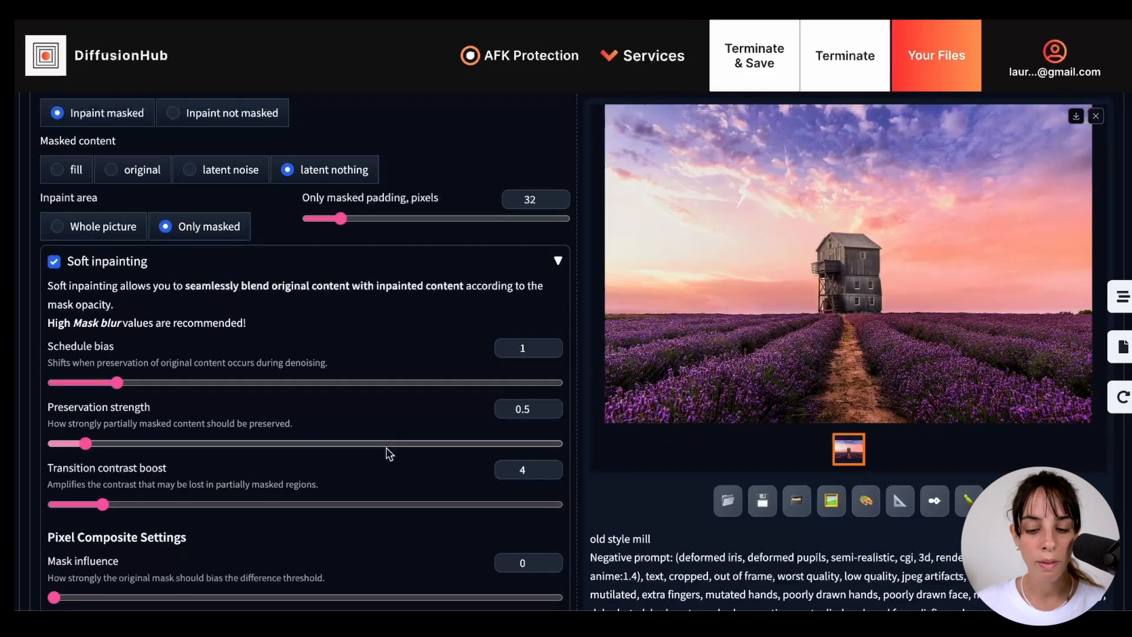
scroll(389, 454, "down", 1)
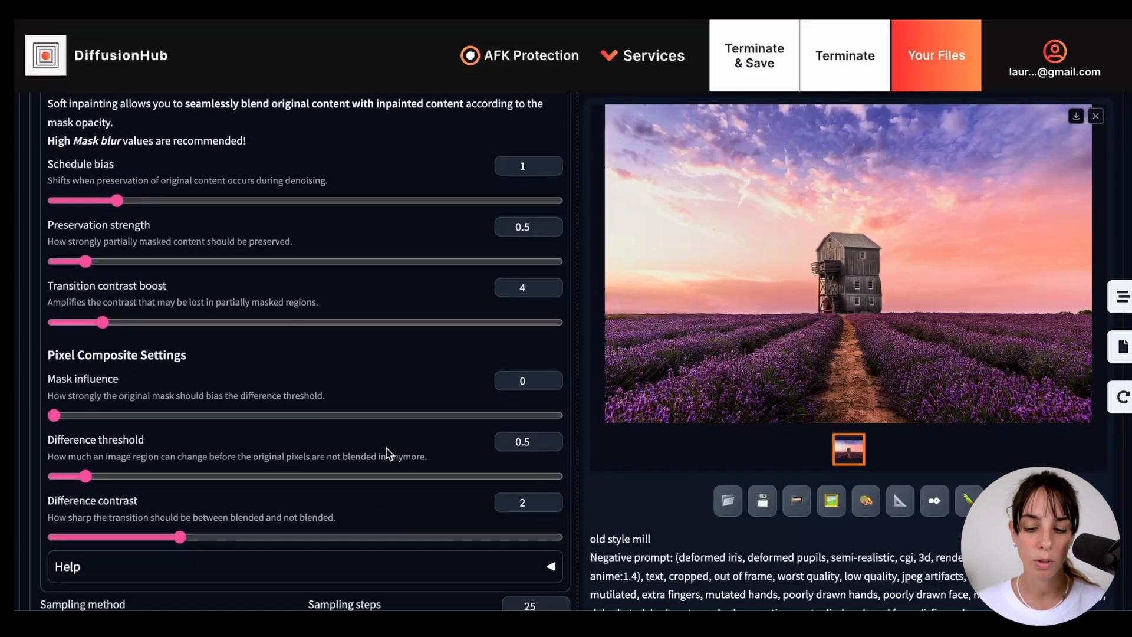
scroll(389, 454, "up", 1)
scroll(390, 454, "up", 2)
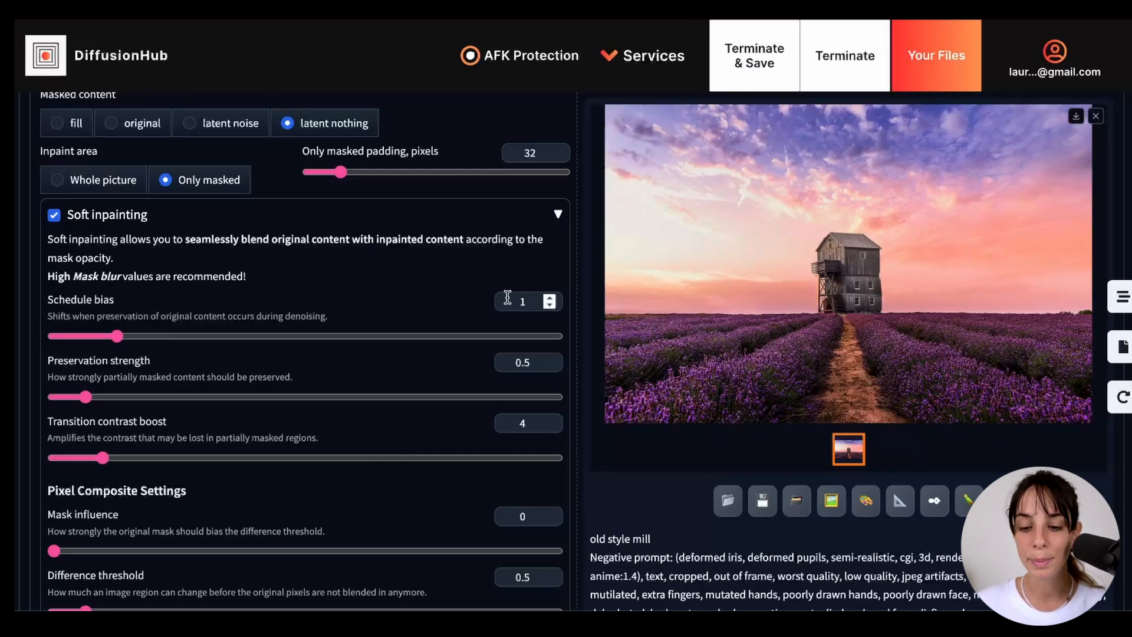
left_click(559, 216)
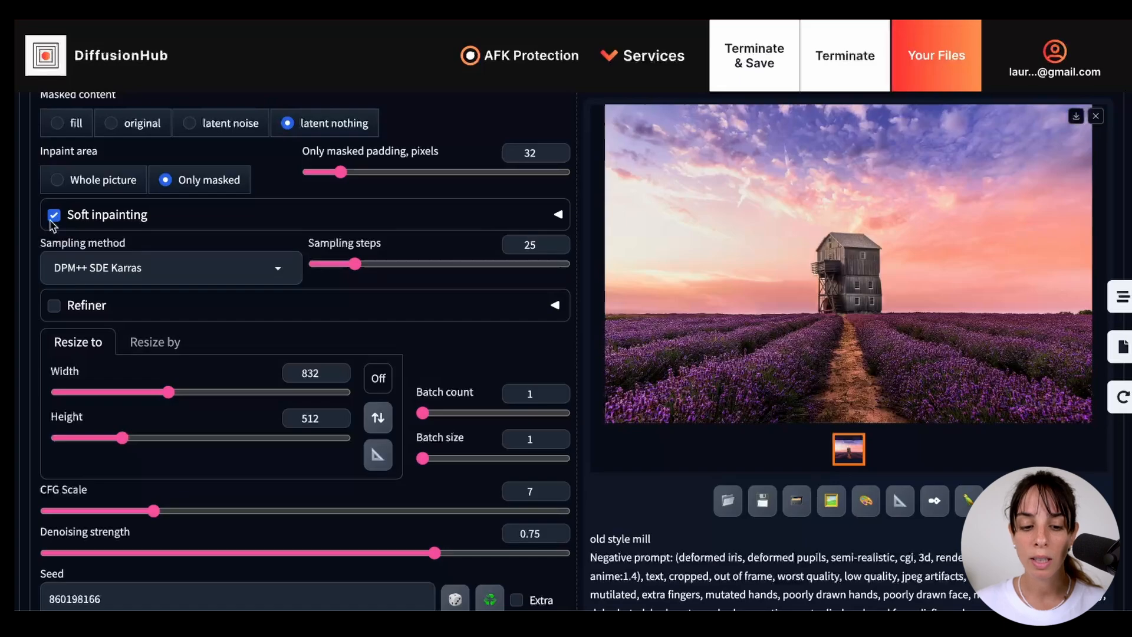
- Regenerate the old style mill with soft inpainting enabled
scroll(401, 288, "up", 5)
scroll(779, 208, "up", 12)
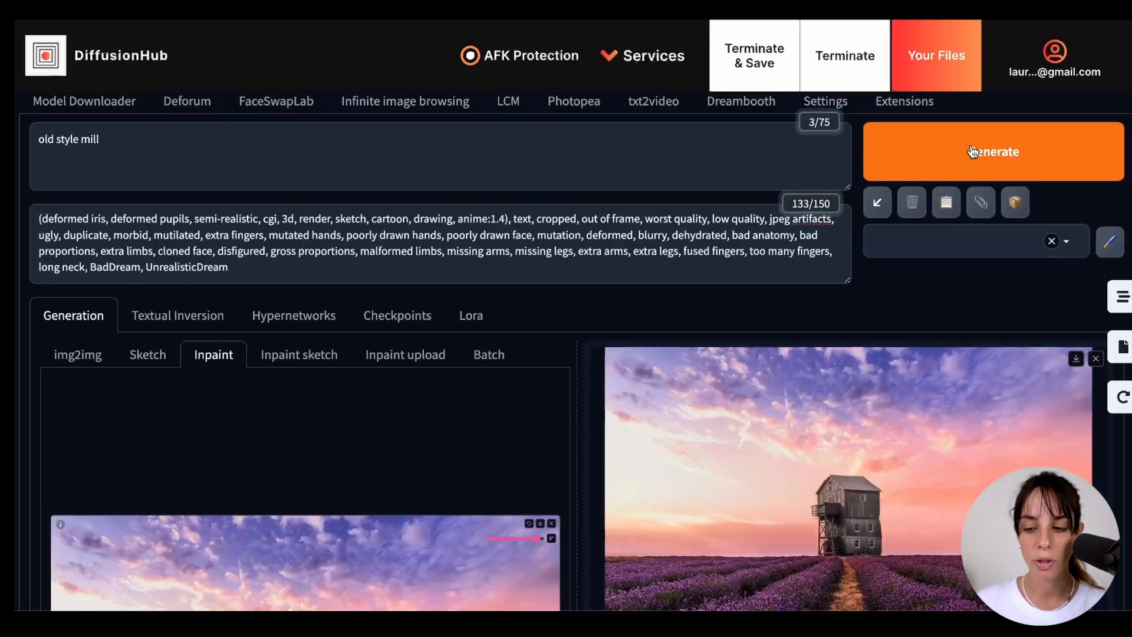
left_click(973, 153)
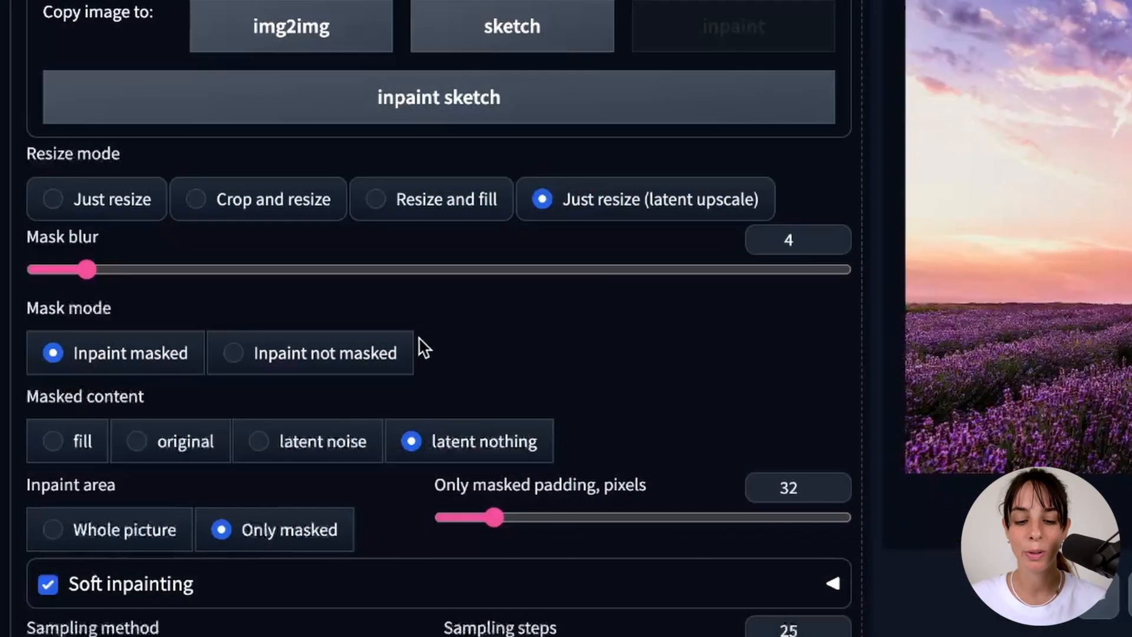
- Regenerate the mill using just resize (latent upscale) and latent noise as masked content, and check the enlarged result
left_click(321, 442)
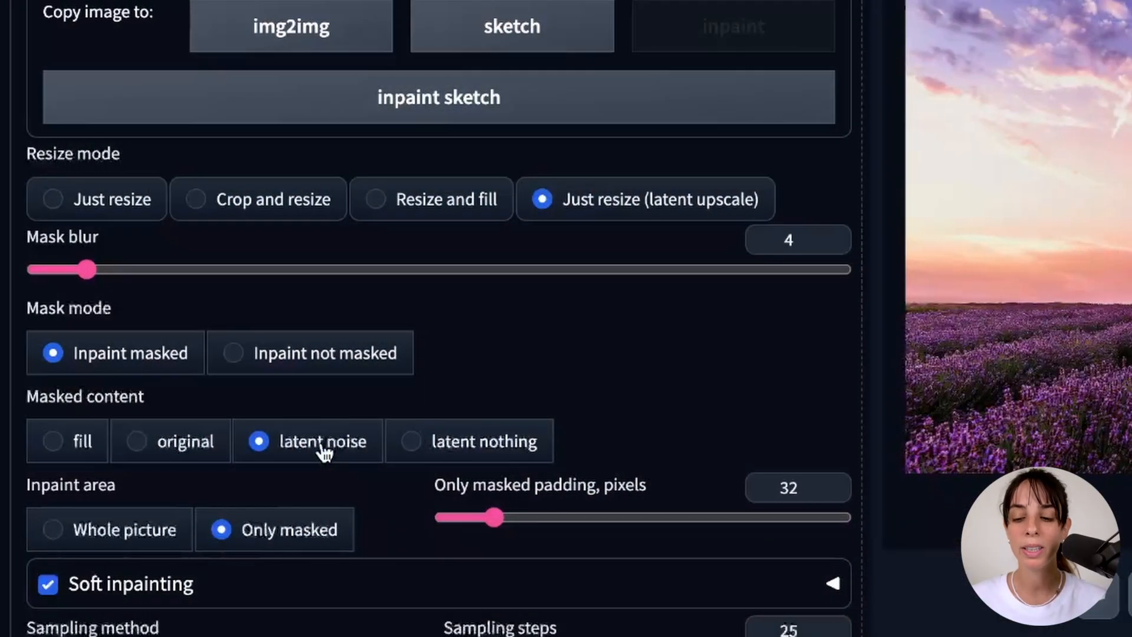
scroll(324, 453, "up", 6)
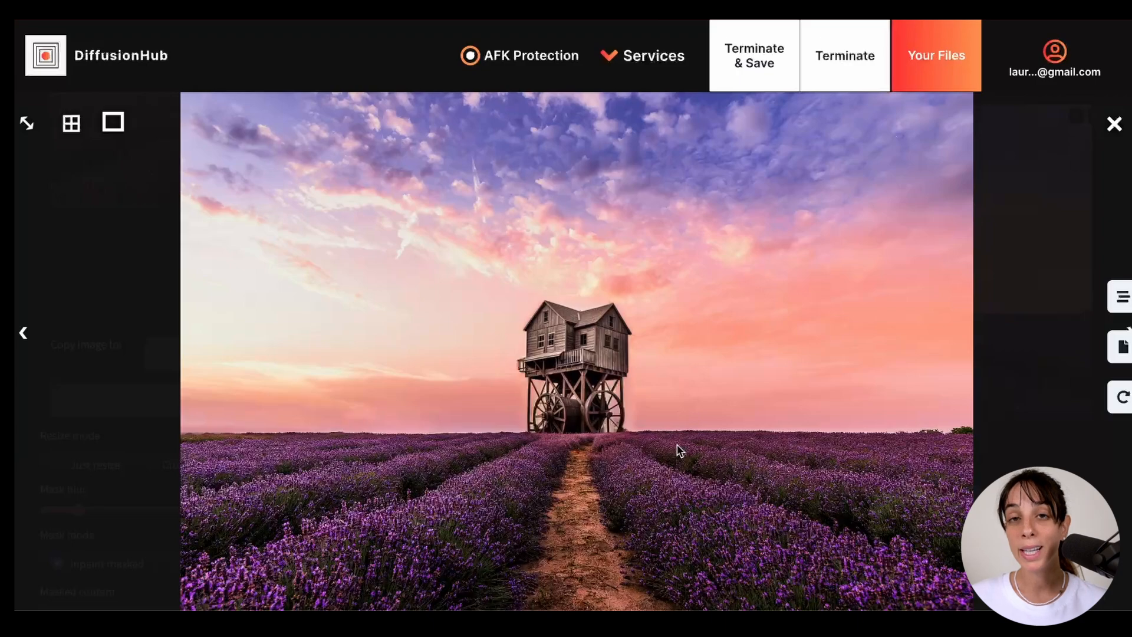
left_click(1116, 124)
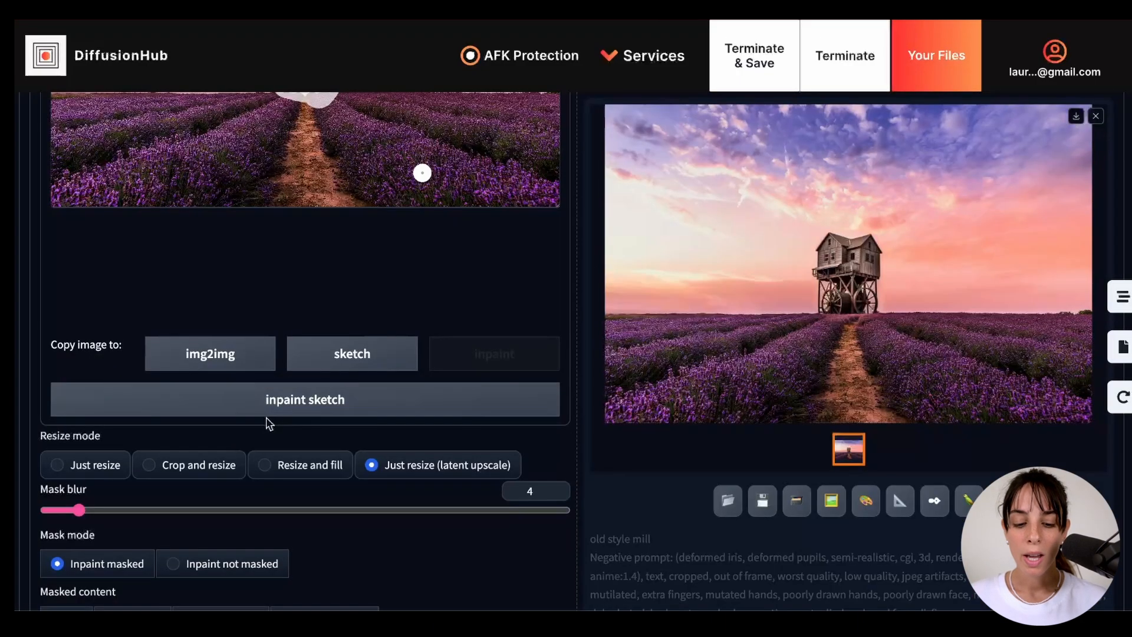
- Switch the masked content to original, regenerate the mill and check the enlarged result
scroll(267, 419, "down", 3)
scroll(268, 420, "down", 1)
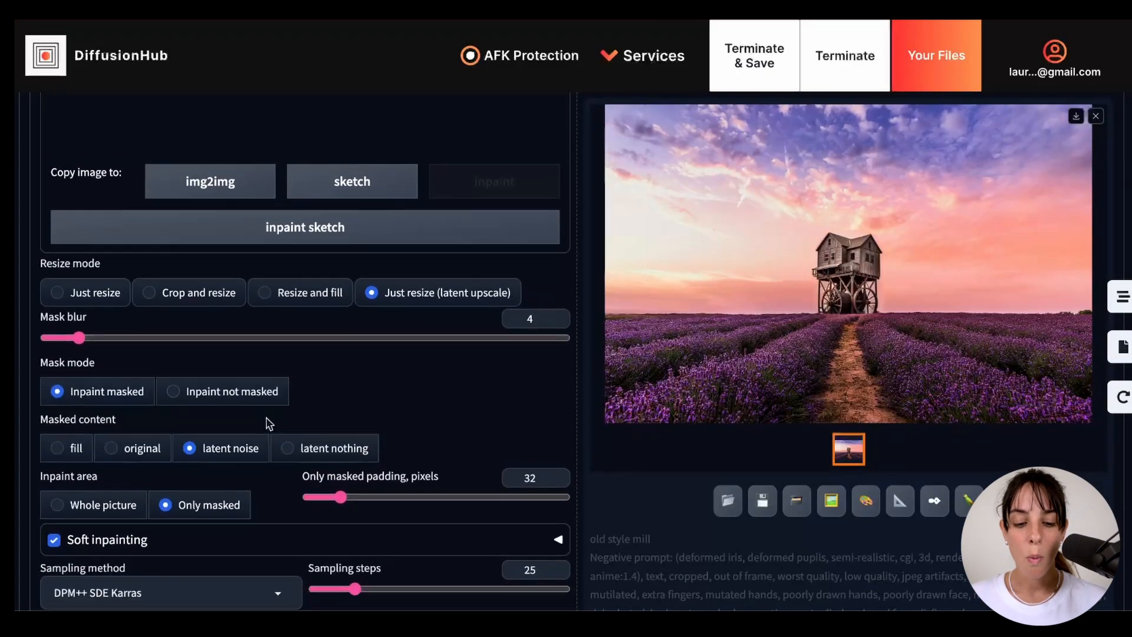
left_click(111, 448)
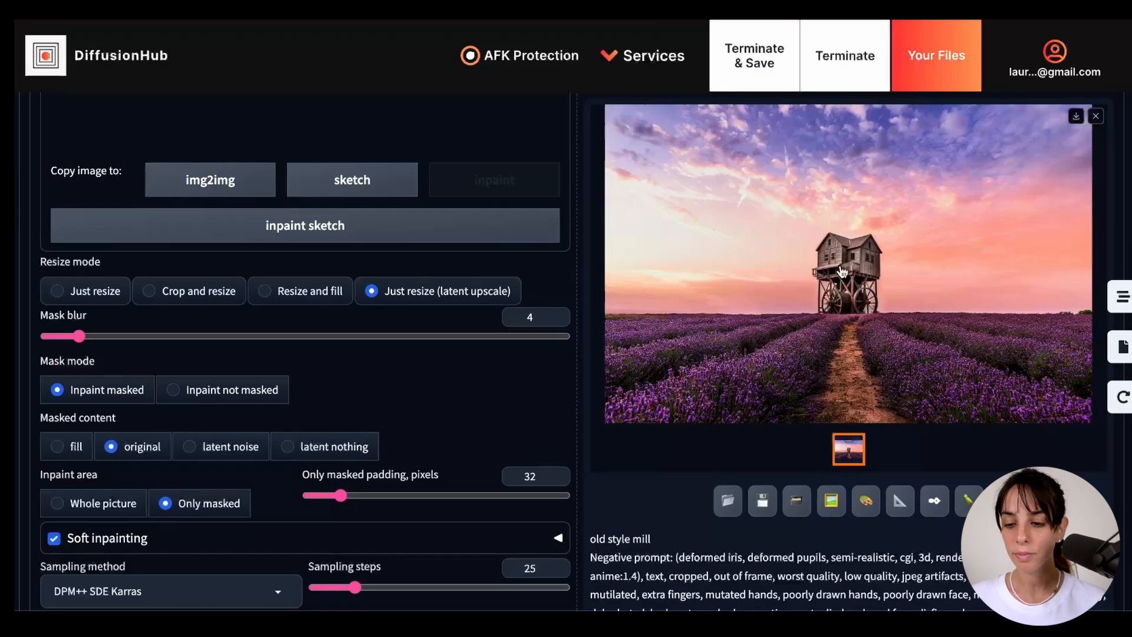
scroll(842, 273, "up", 7)
scroll(842, 272, "up", 5)
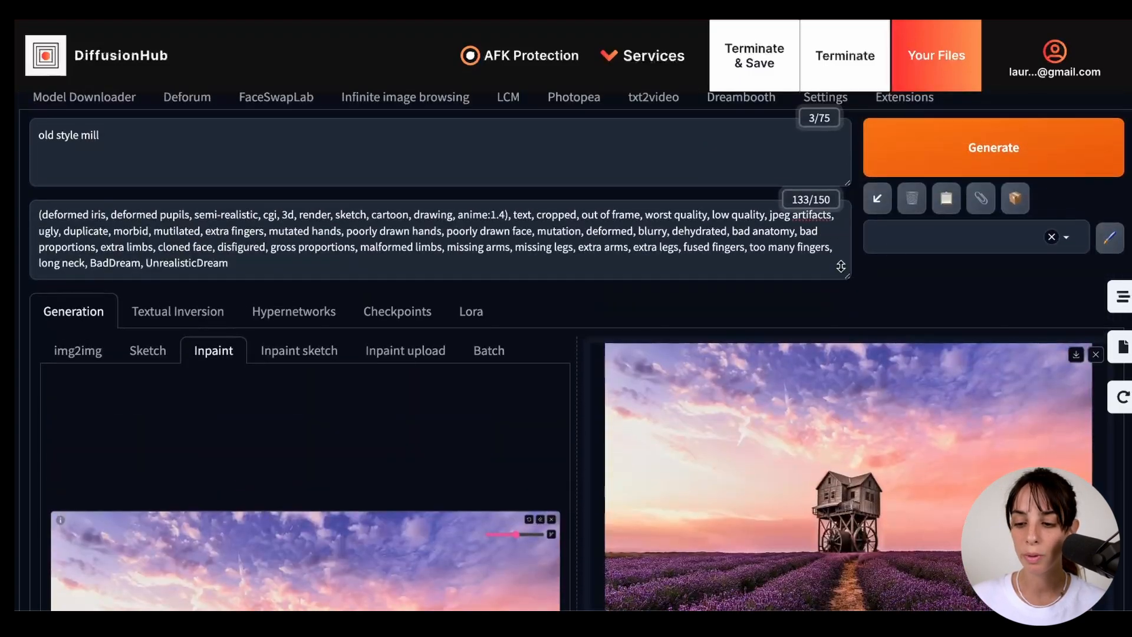
left_click(979, 162)
left_click(769, 349)
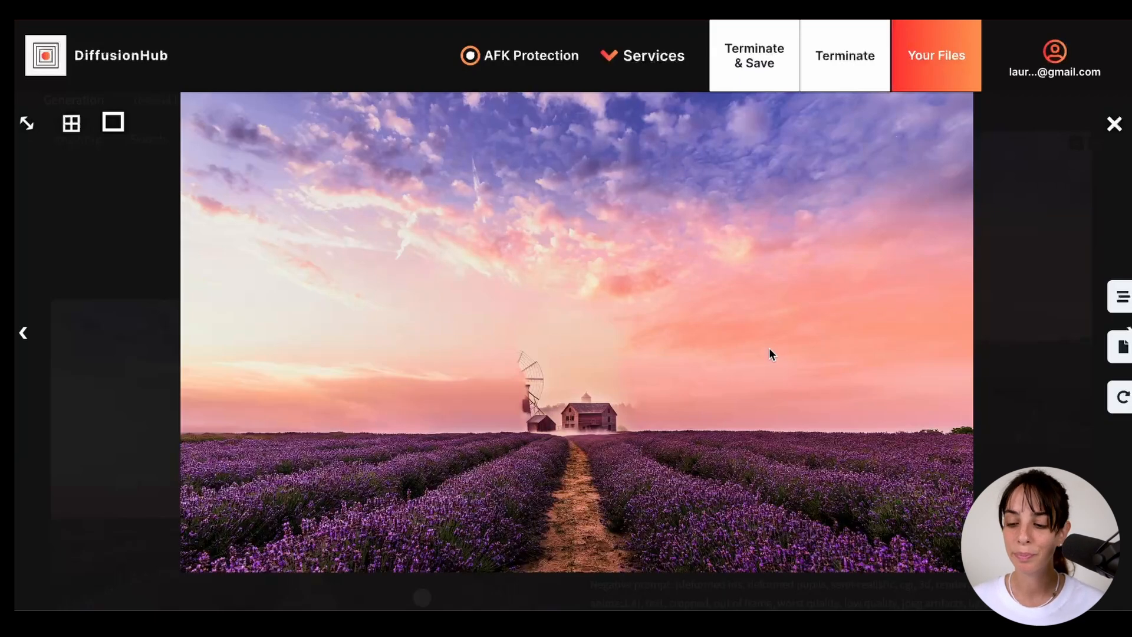
left_click(1113, 123)
- Switch the masked content to fill, regenerate the mill and view the new result enlarged
scroll(289, 598, "down", 5)
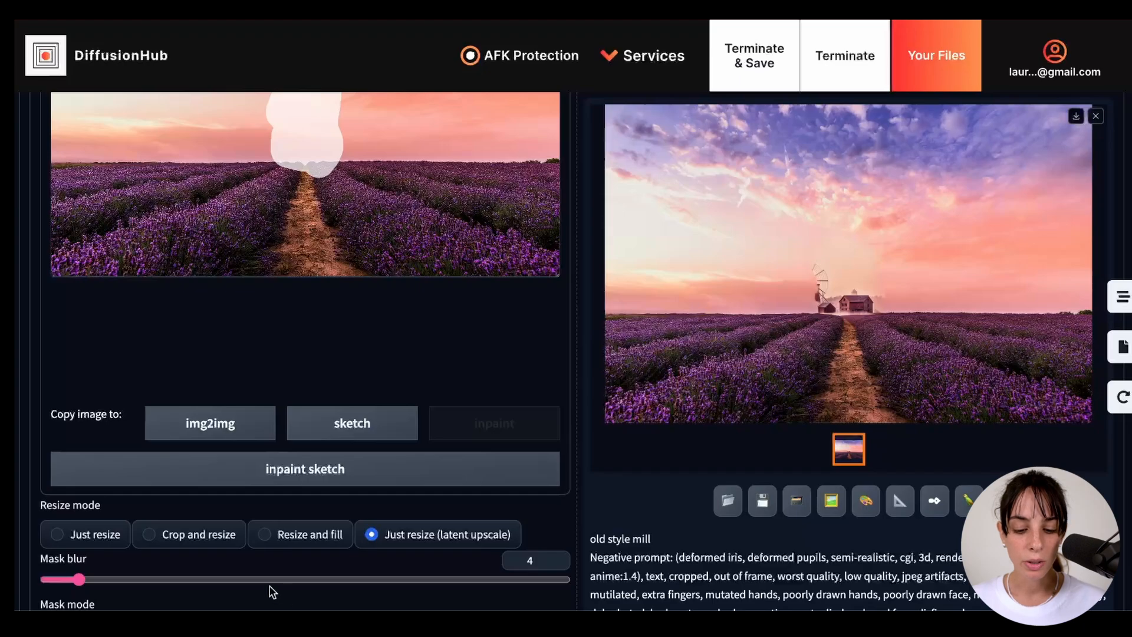
scroll(271, 589, "down", 7)
left_click(58, 255)
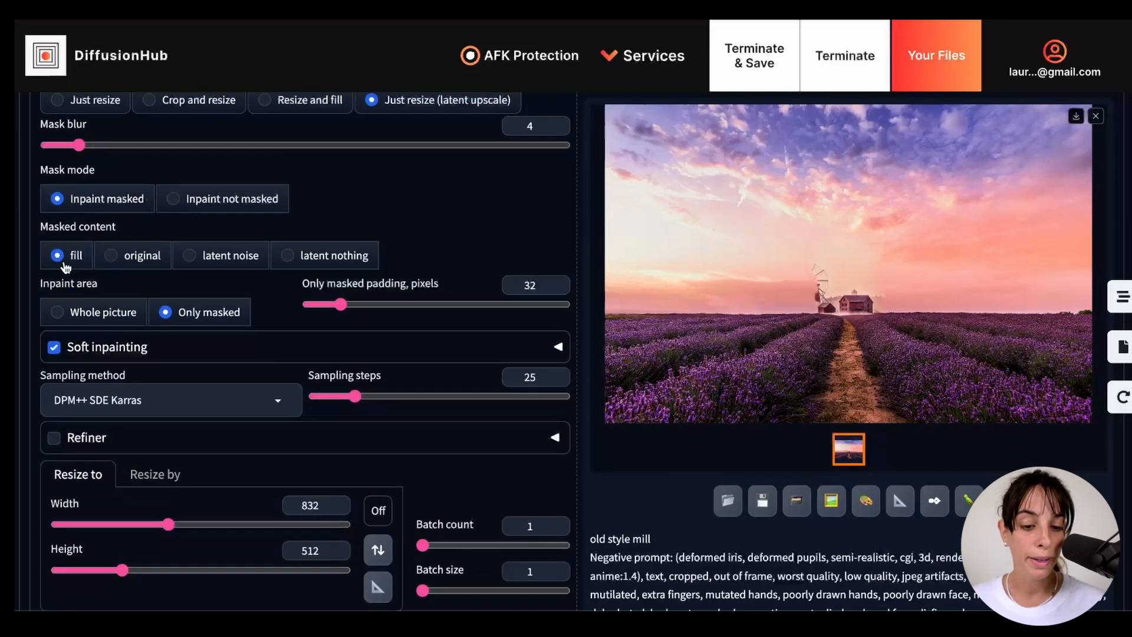
scroll(735, 256, "up", 10)
scroll(952, 241, "up", 2)
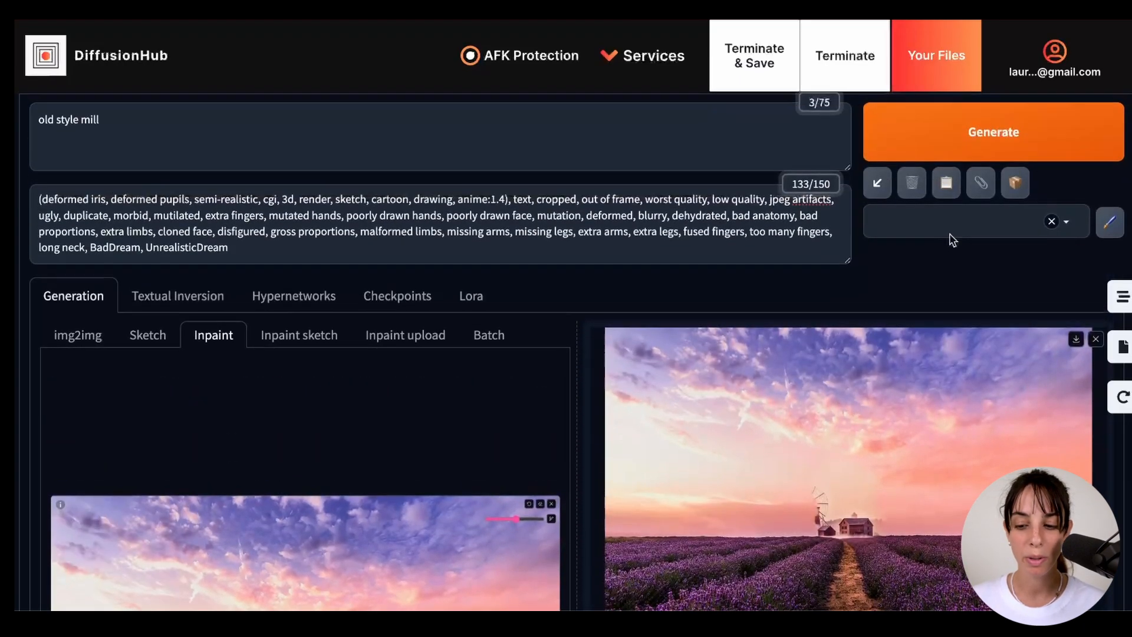
left_click(994, 131)
scroll(507, 371, "down", 2)
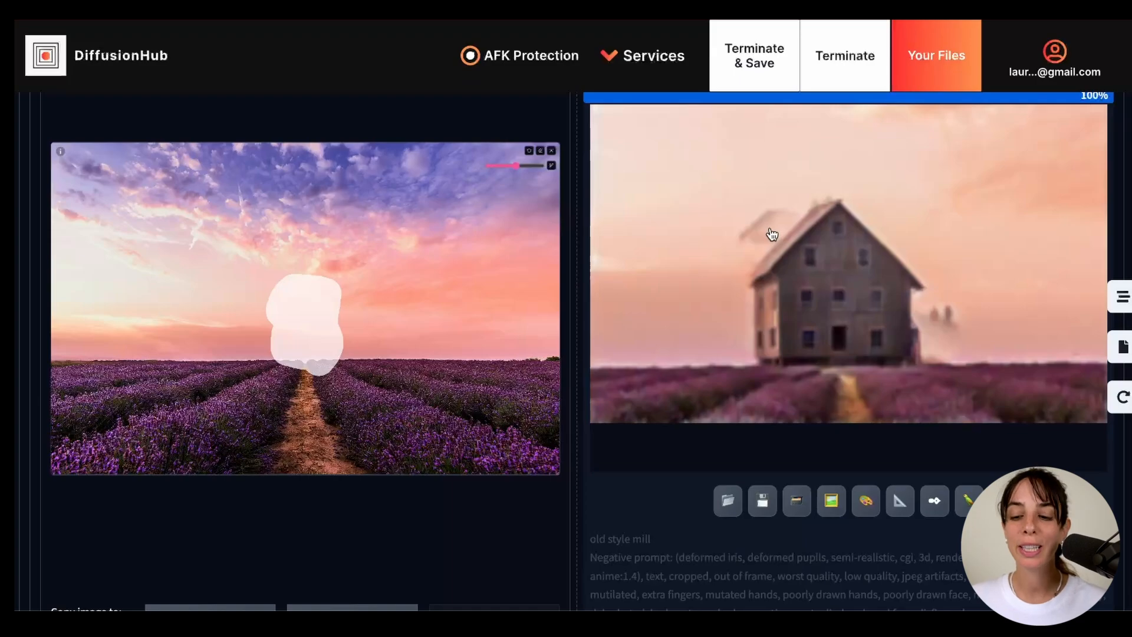
left_click(772, 235)
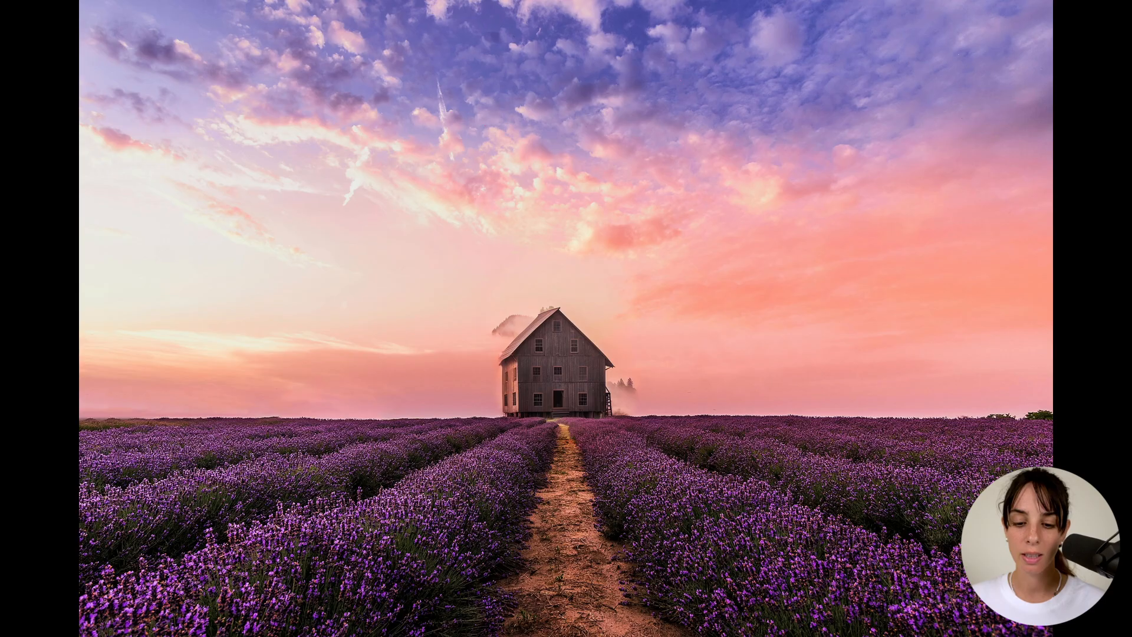